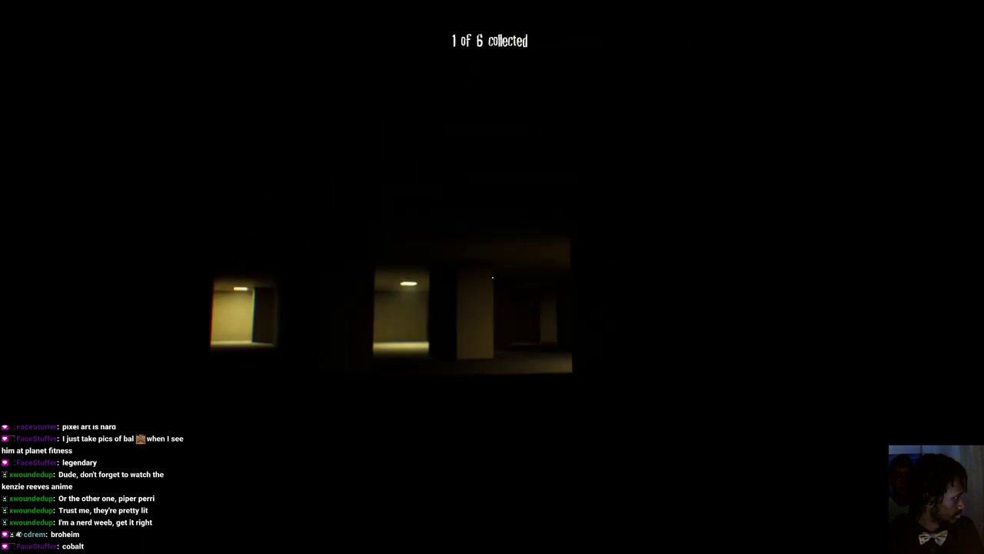
# - Walk past the pillar and under the ceiling light into the darker area
pyautogui.press('w')
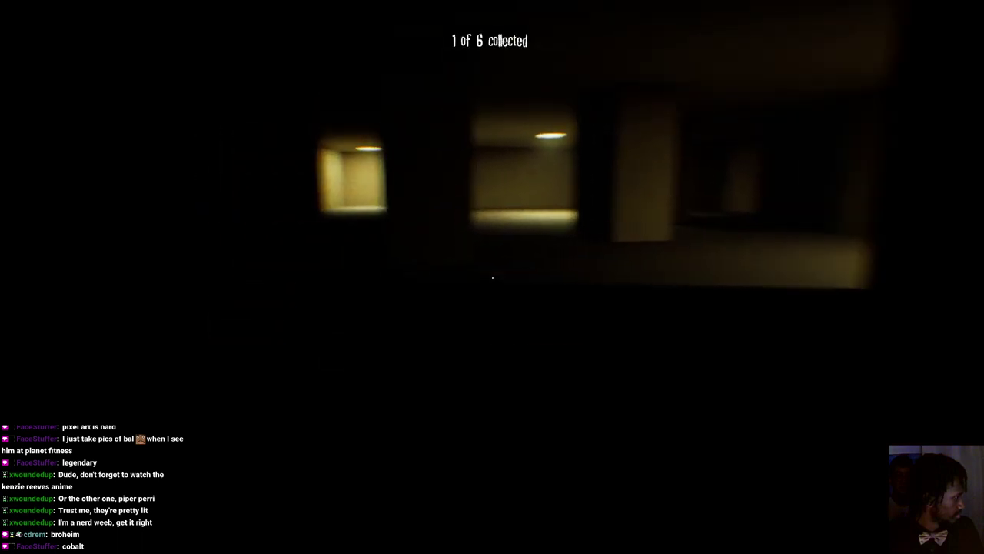
pyautogui.press('w')
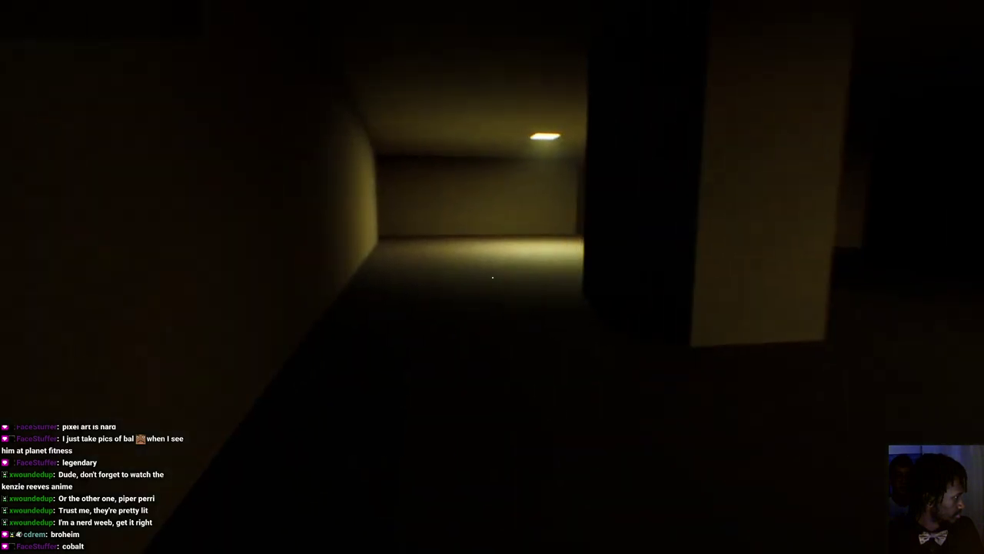
pyautogui.press('w')
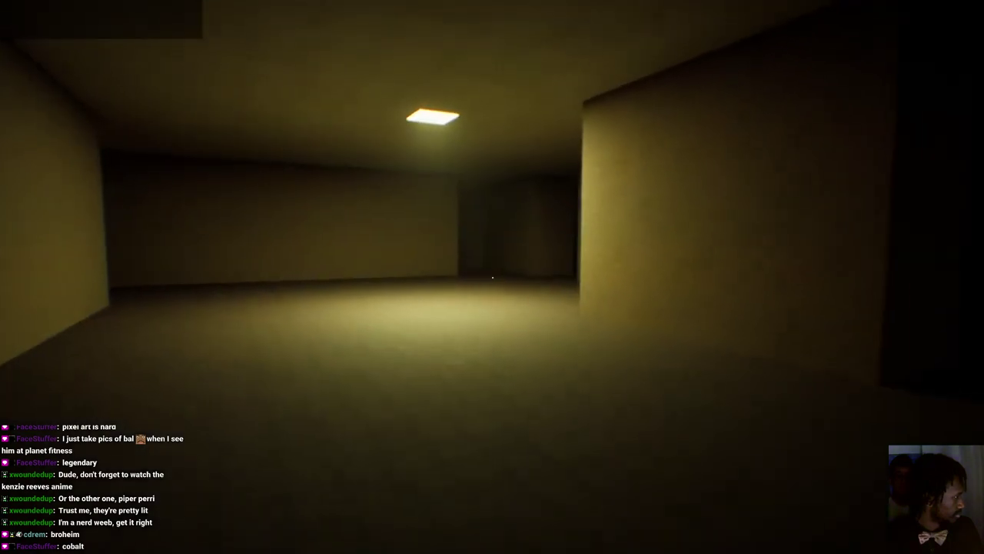
pyautogui.press('w')
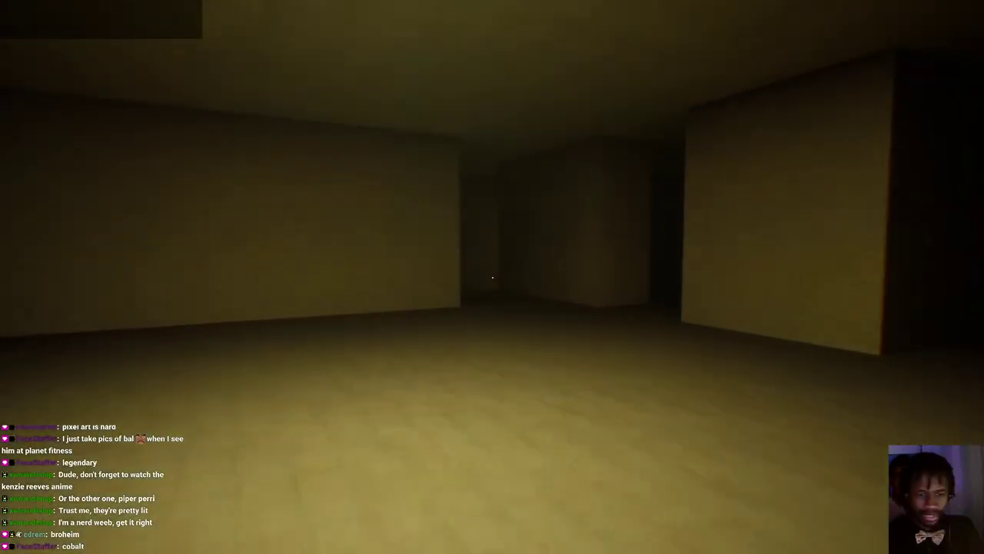
# - Head along the corridor toward the distant lit hallway
pyautogui.press('w')
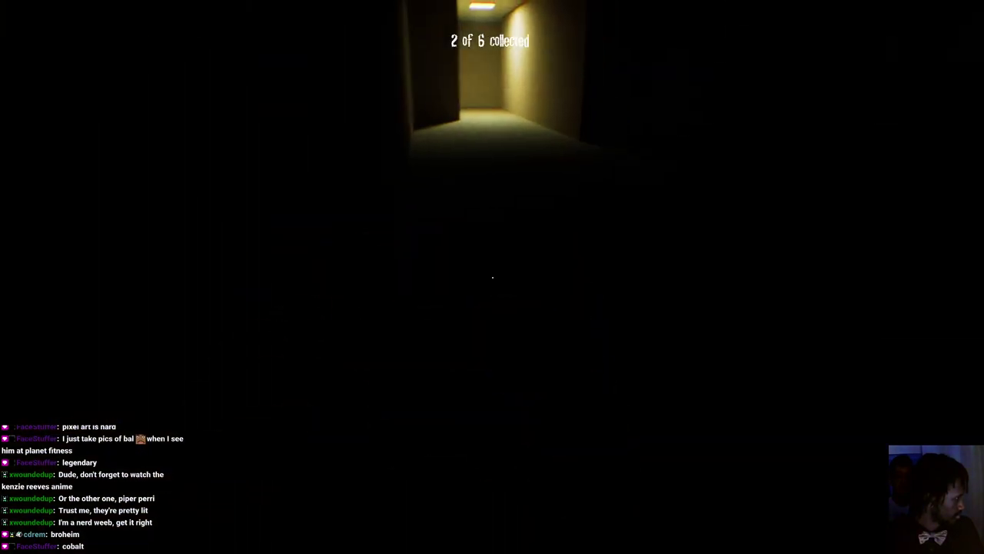
pyautogui.press('w')
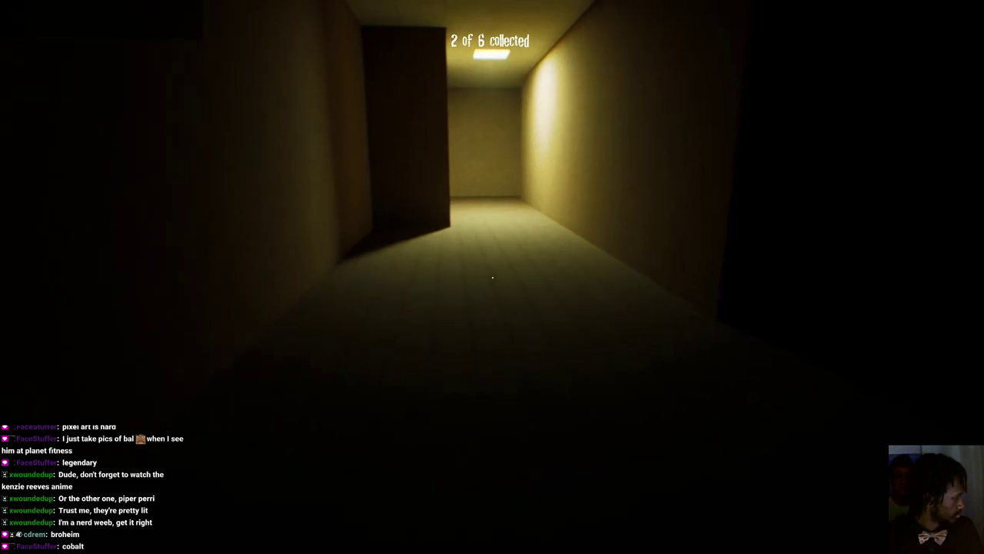
pyautogui.press('w')
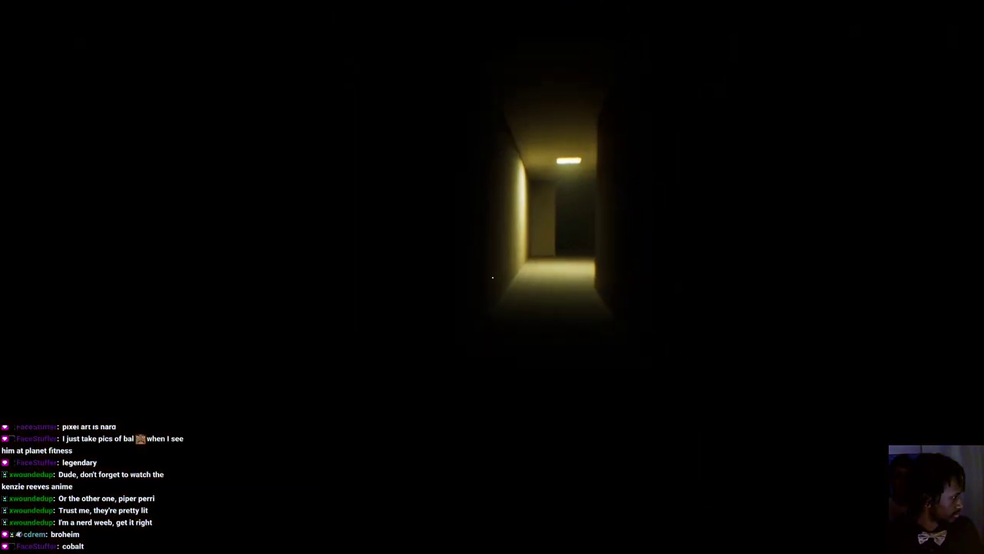
pyautogui.press('w')
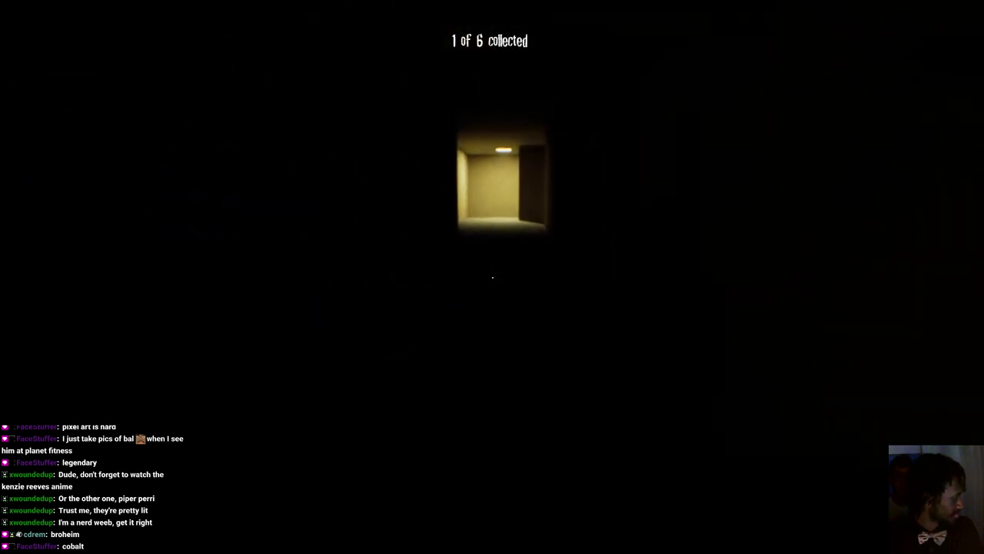
# - Walk down the corridor, round the dark corner, and open the door
pyautogui.press('w')
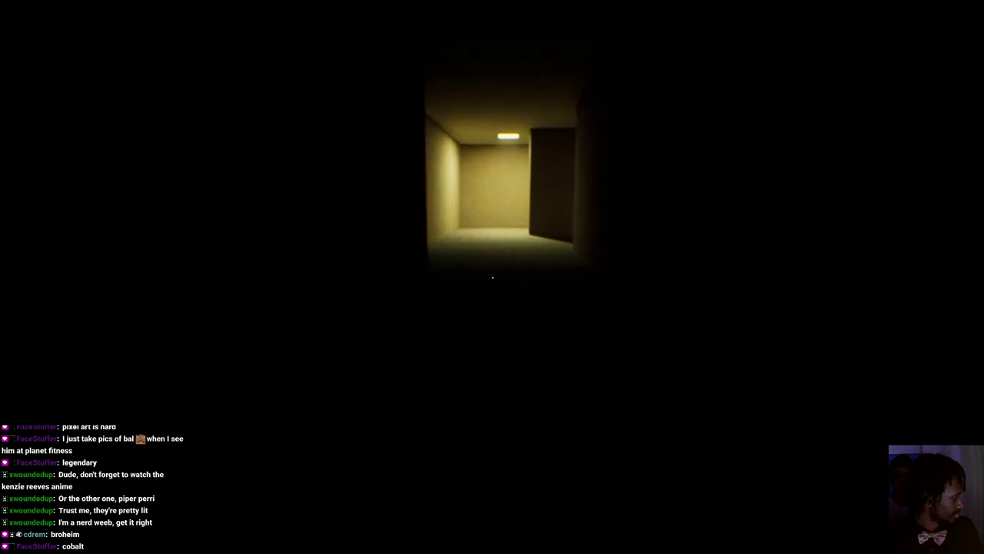
pyautogui.press('w')
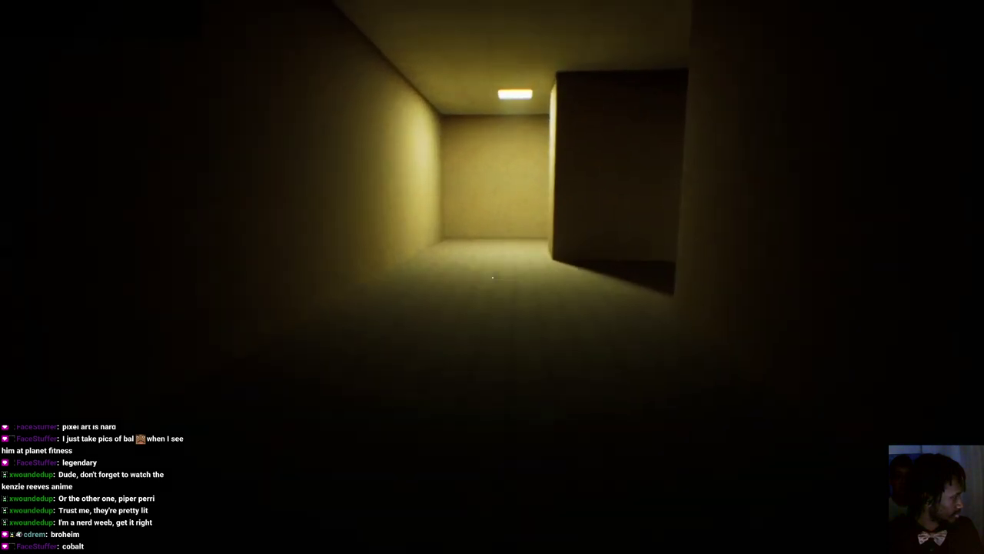
pyautogui.press('w')
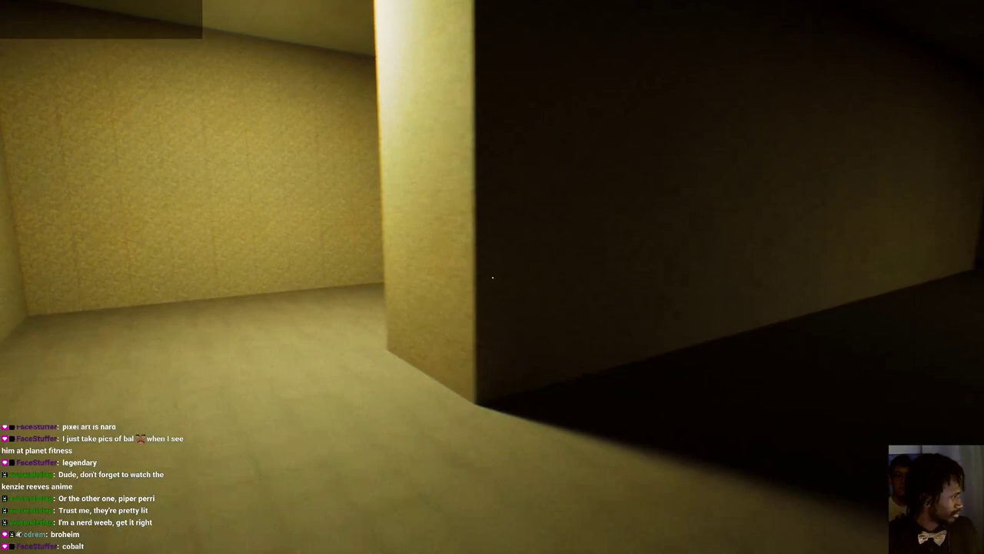
pyautogui.press('w')
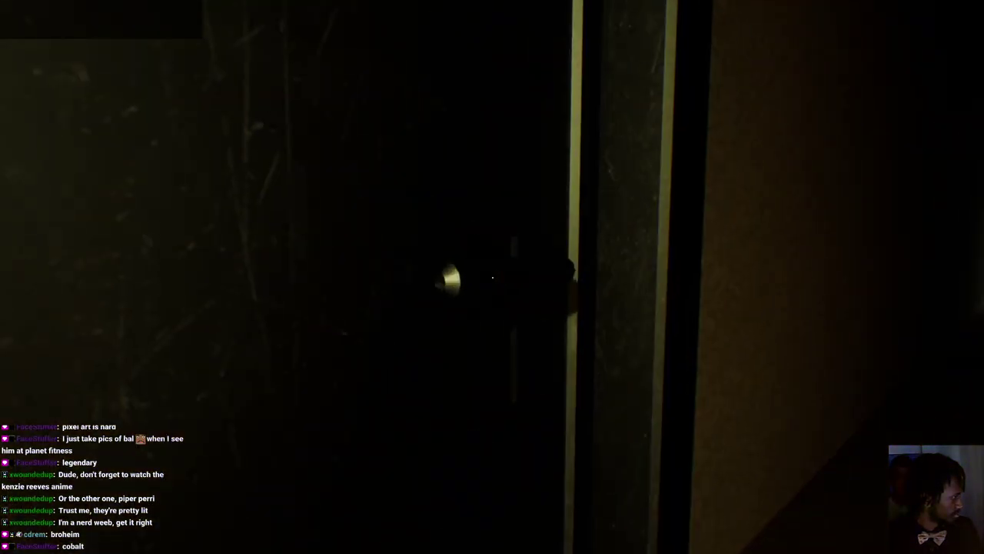
pyautogui.click(492, 277)
# - Go through the doorway and follow the yellow corridor past the dark section
pyautogui.press('w')
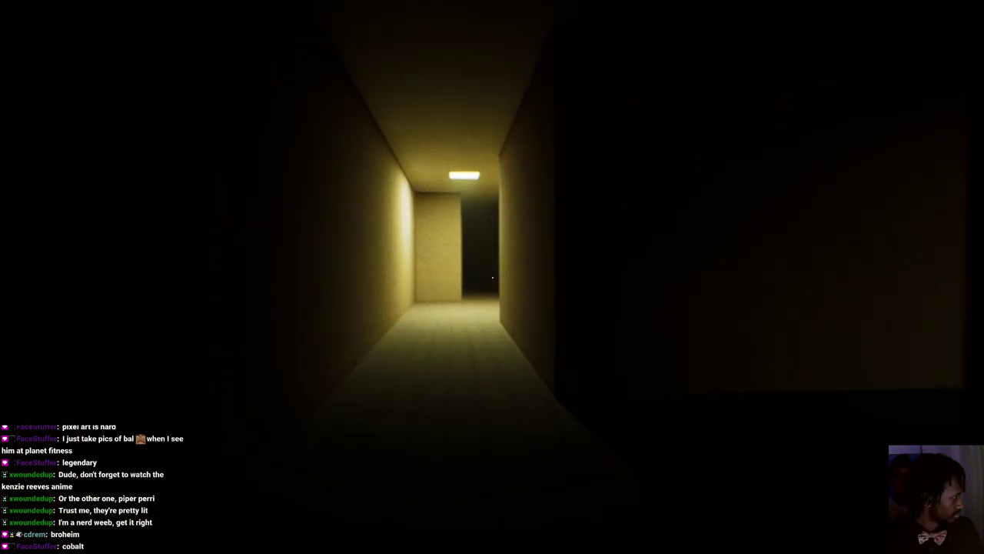
pyautogui.press('w')
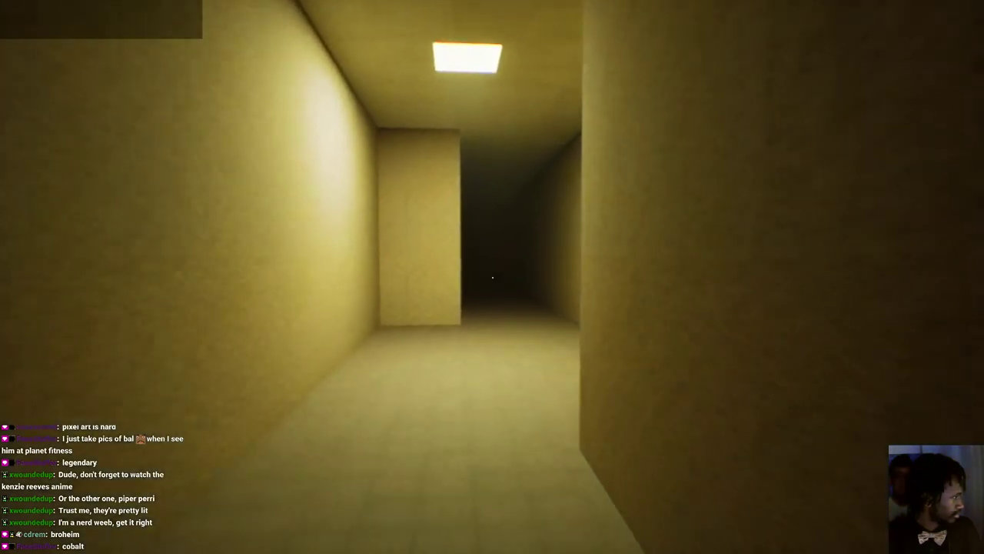
pyautogui.press('w')
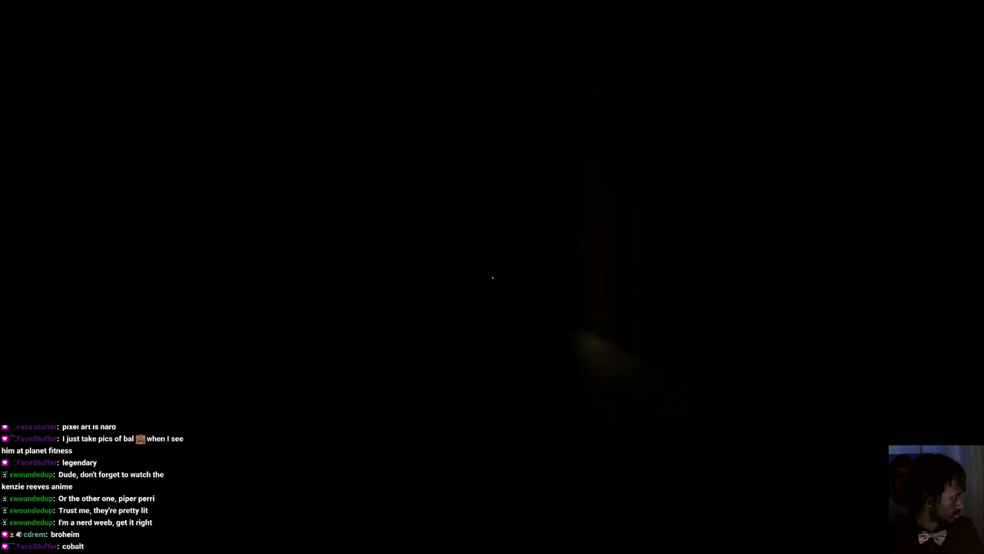
pyautogui.press('w')
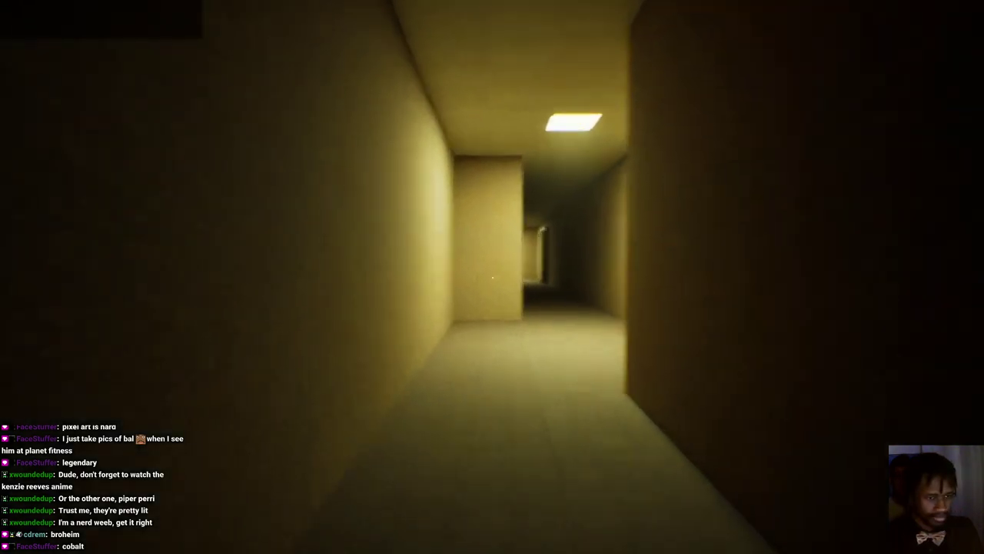
pyautogui.press('w')
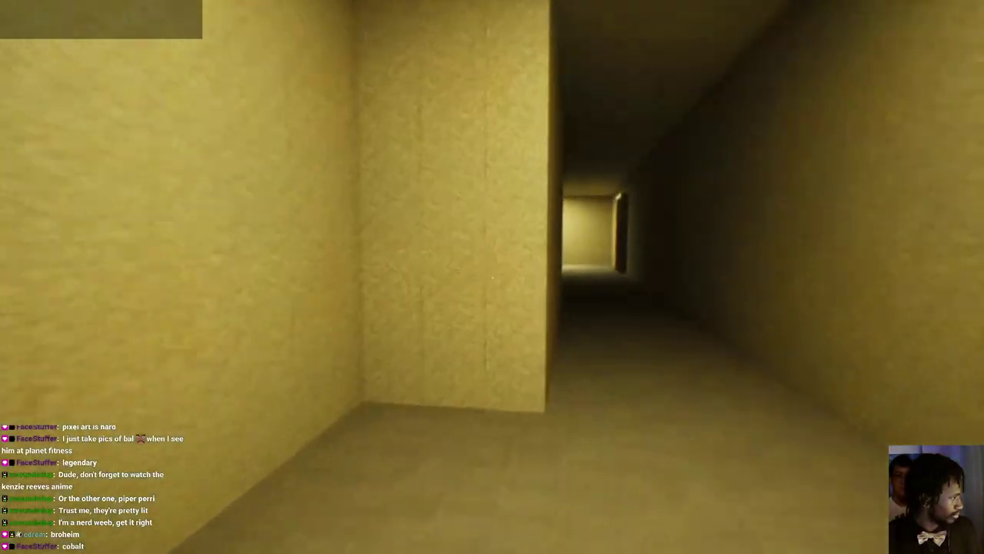
# - Cross the large lit room and dark yellow rooms, ending face-to-face with the dark figure
pyautogui.press('w')
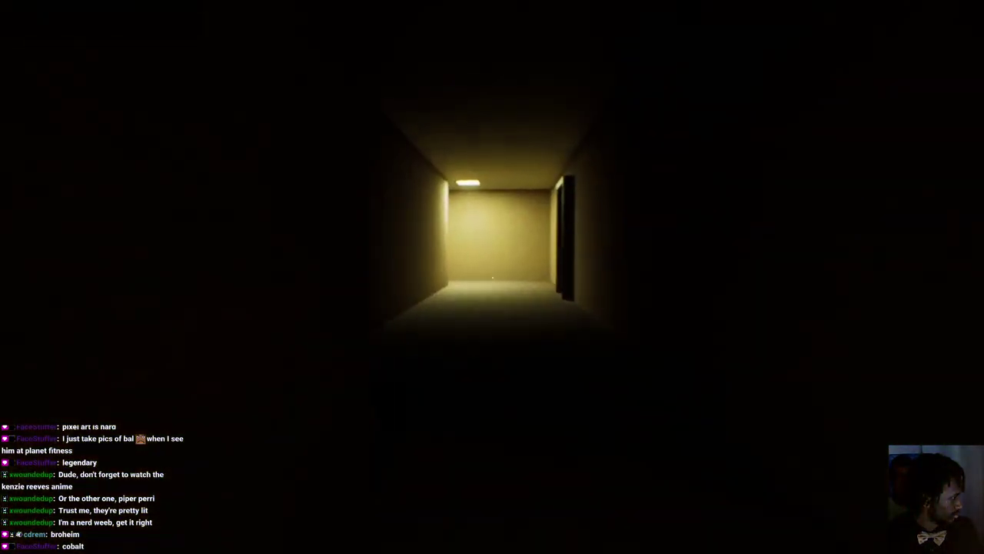
pyautogui.press('w')
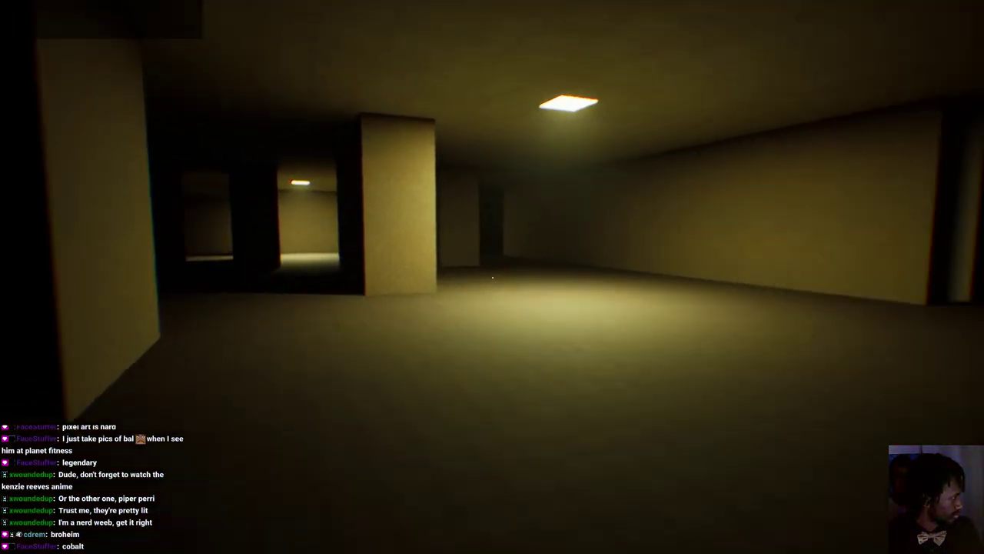
pyautogui.press('w')
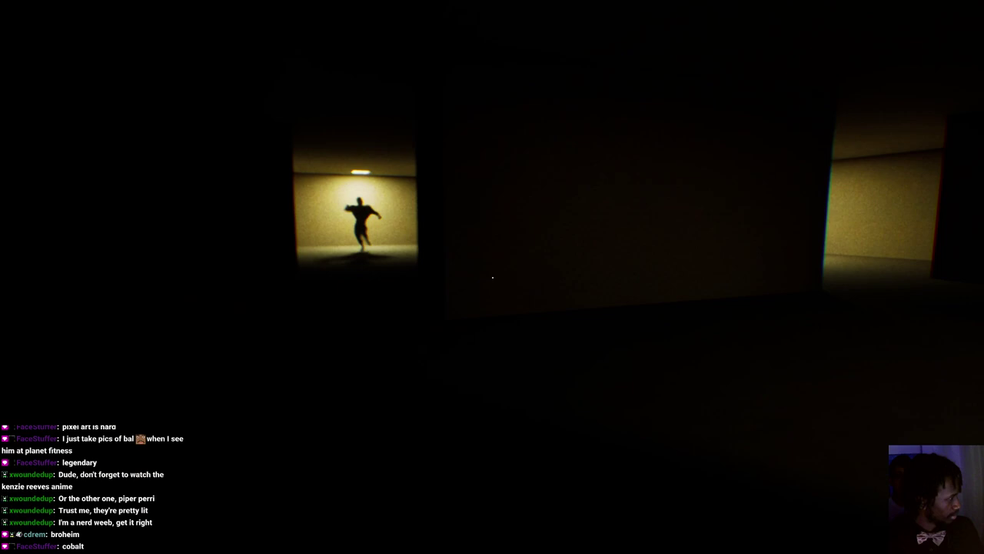
pyautogui.press('w')
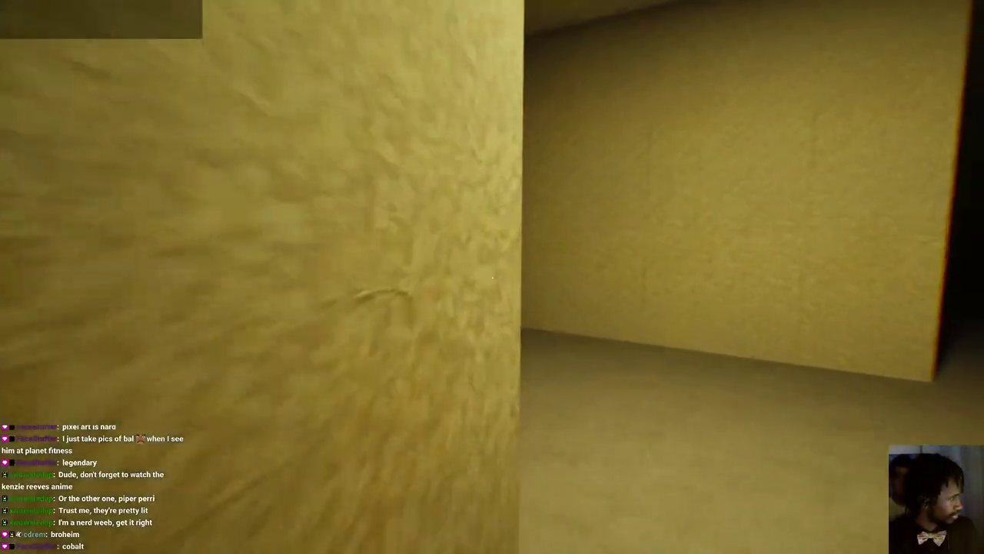
pyautogui.press('w')
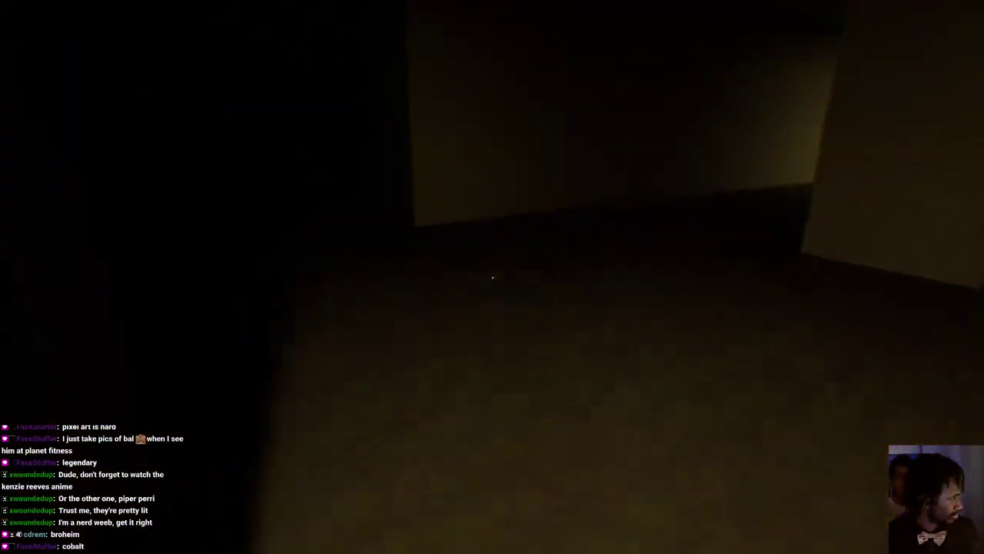
pyautogui.press('w')
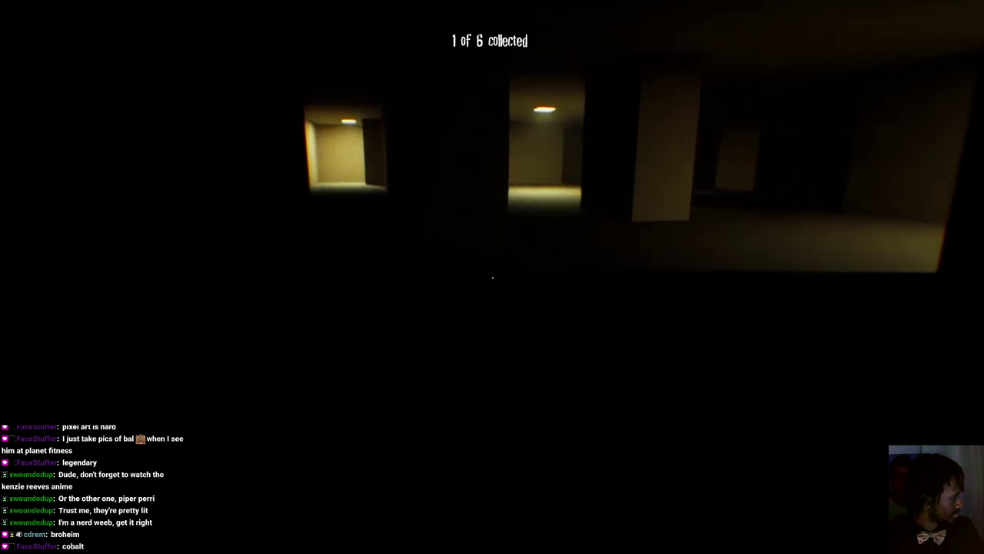
# - Move through the dim rooms past the lit wall to face a lit corridor with a doorway
pyautogui.press('w')
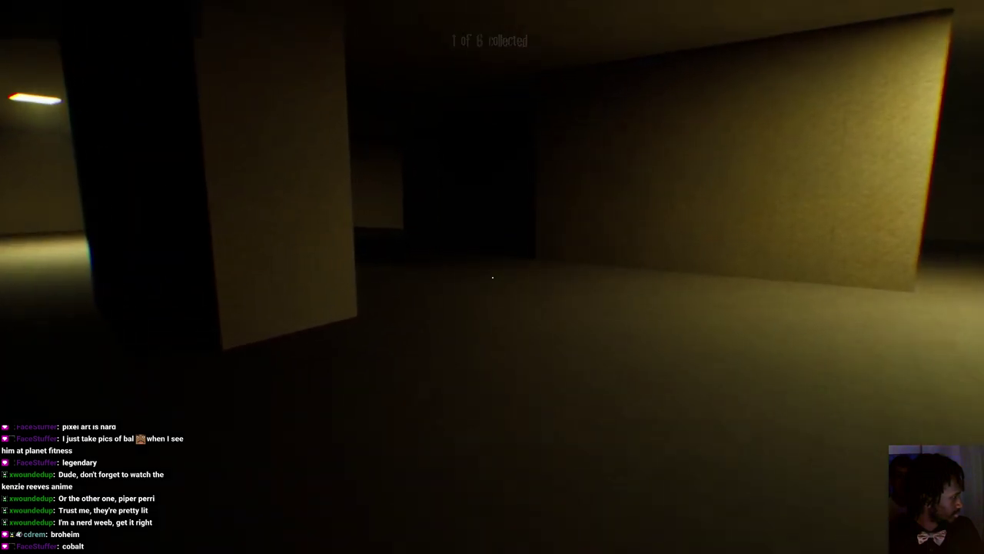
pyautogui.press('w')
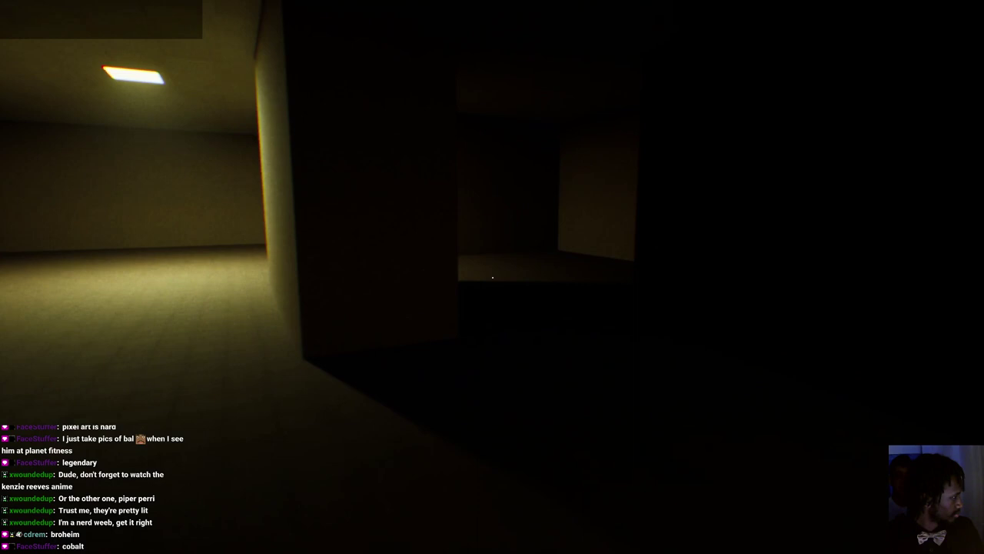
pyautogui.press('w')
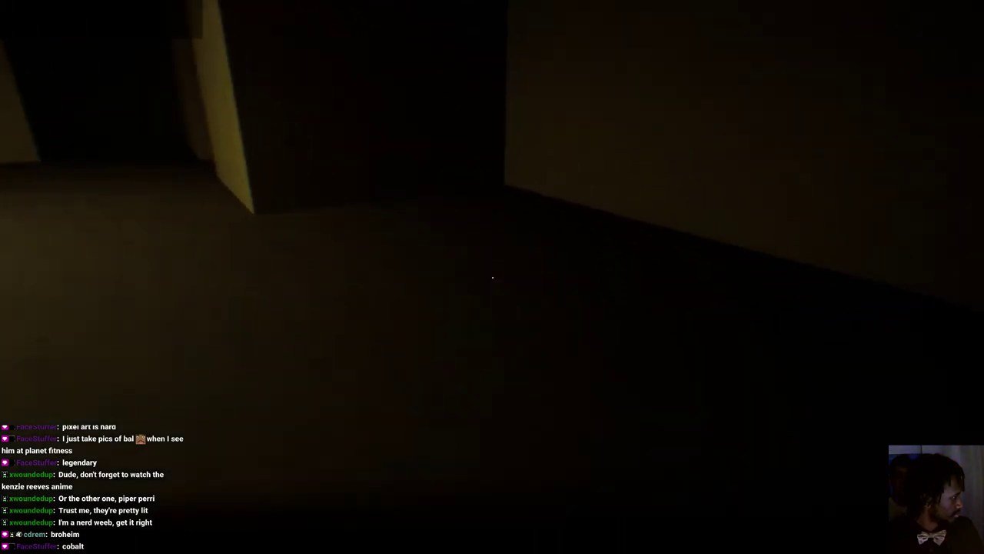
pyautogui.press('w')
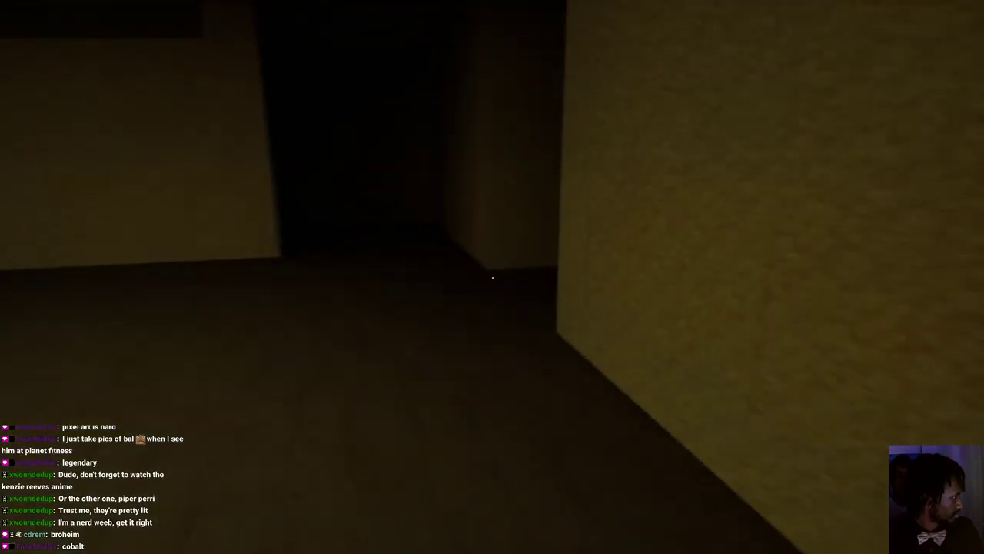
pyautogui.press('w')
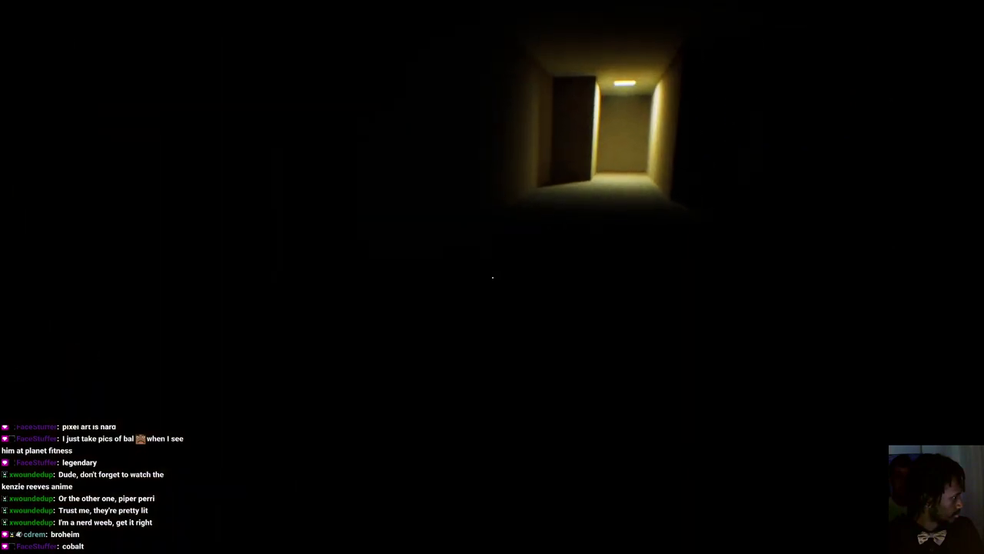
pyautogui.press('w')
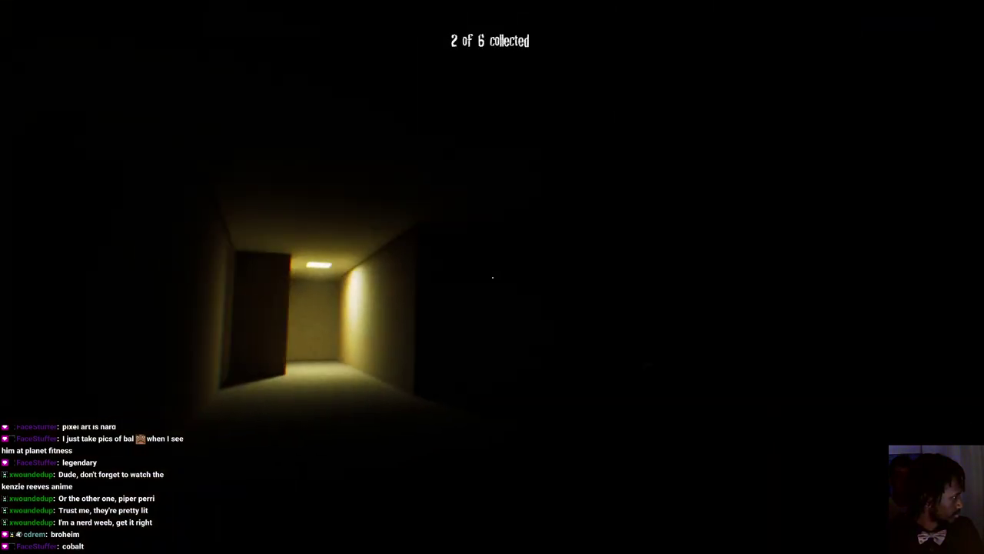
# - Pass through the lit yellow room and doorway, then down a dark corridor into the lit hallway
pyautogui.press('w')
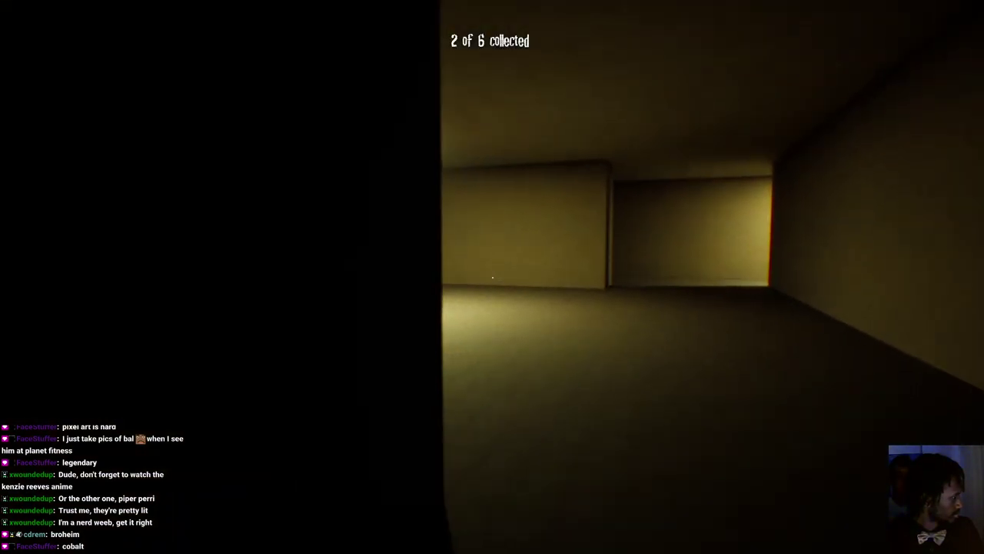
pyautogui.press('w')
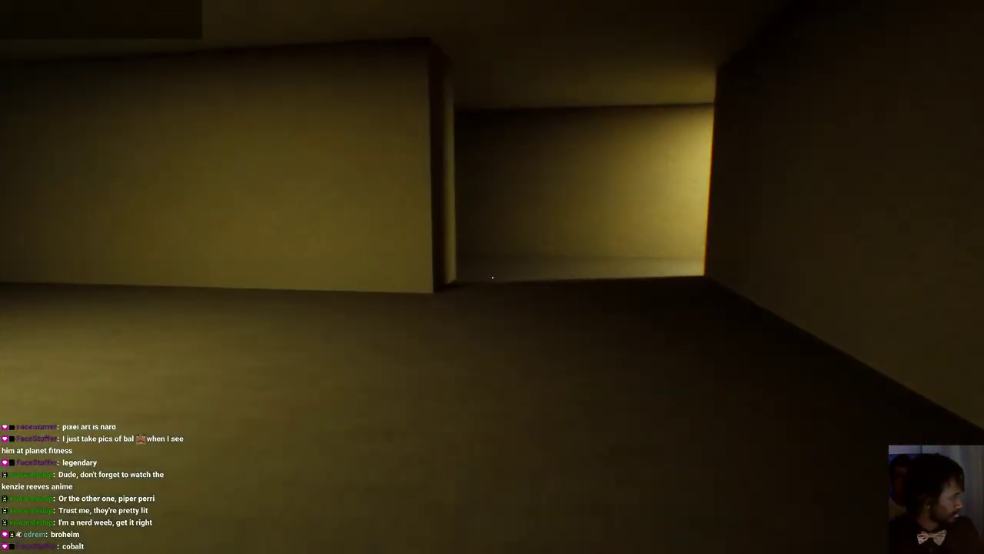
pyautogui.press('w')
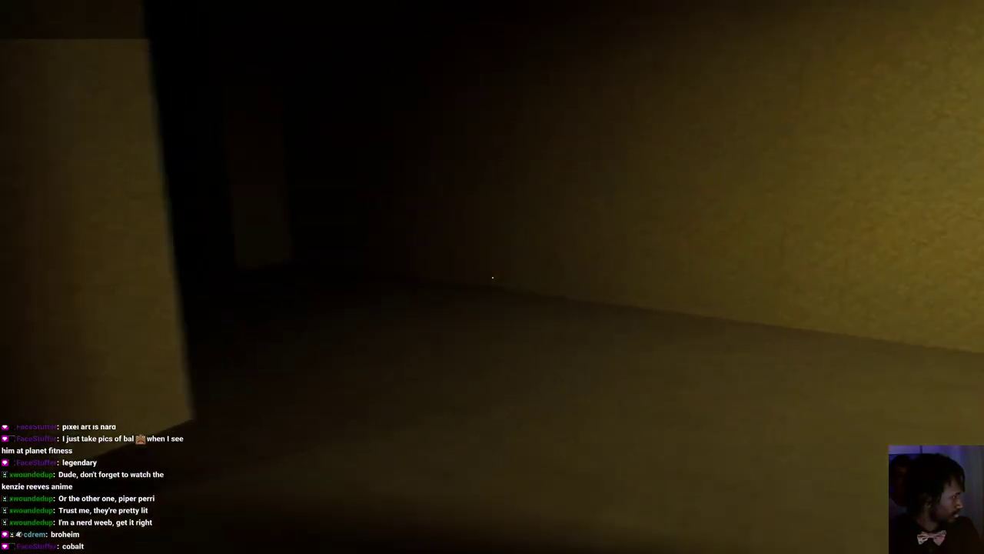
pyautogui.press('w')
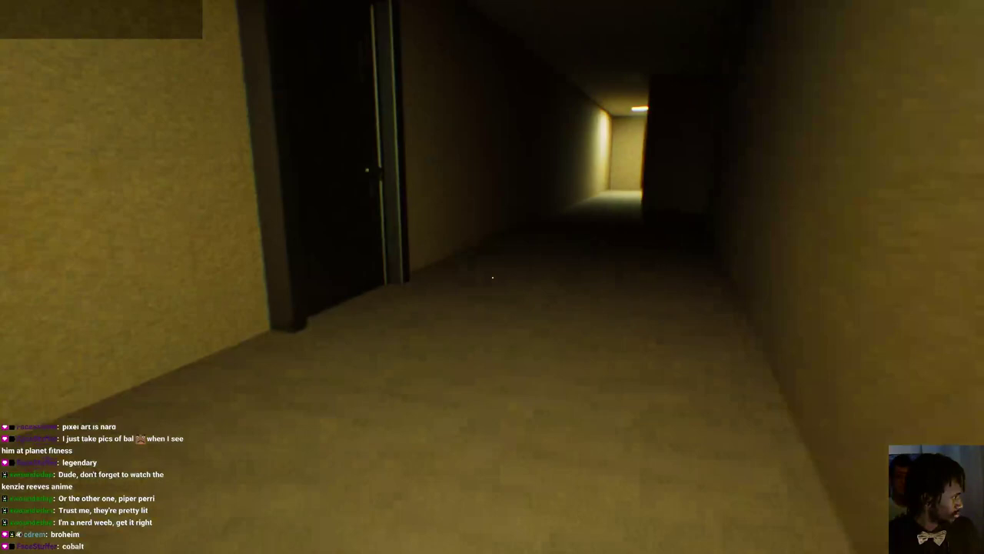
pyautogui.press('w')
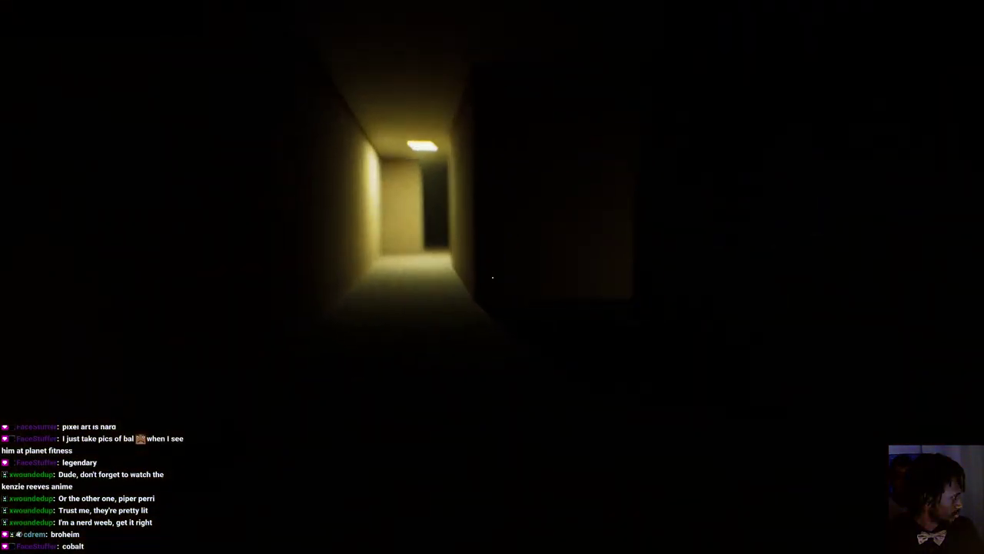
pyautogui.press('w')
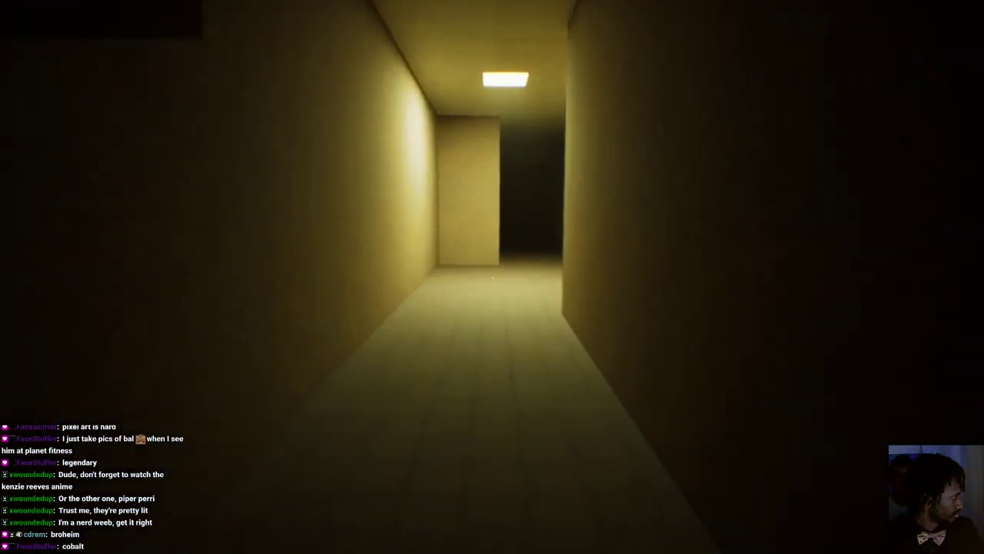
# - Go through the dark corridor and yellow corridor, then the side corridor into the lit room
pyautogui.press('w')
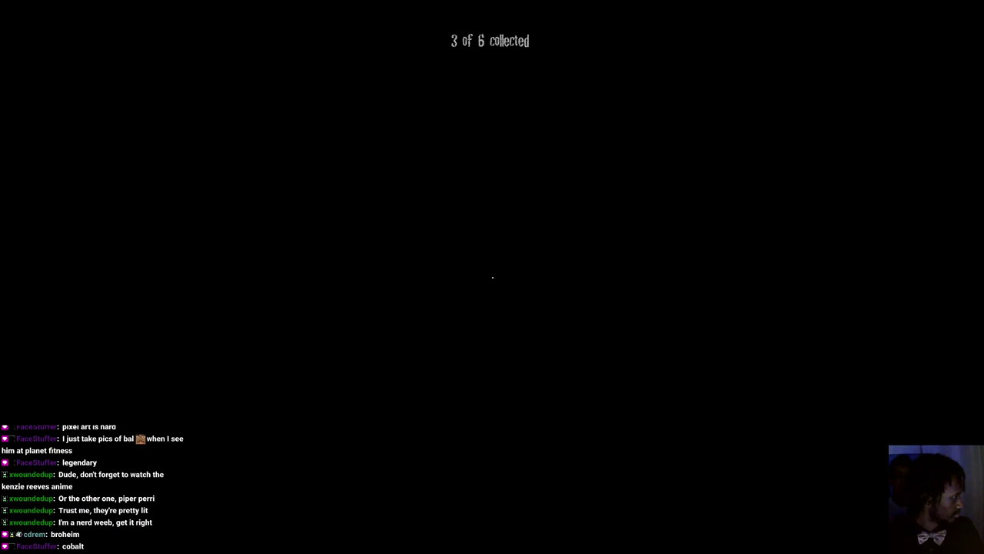
pyautogui.press('w')
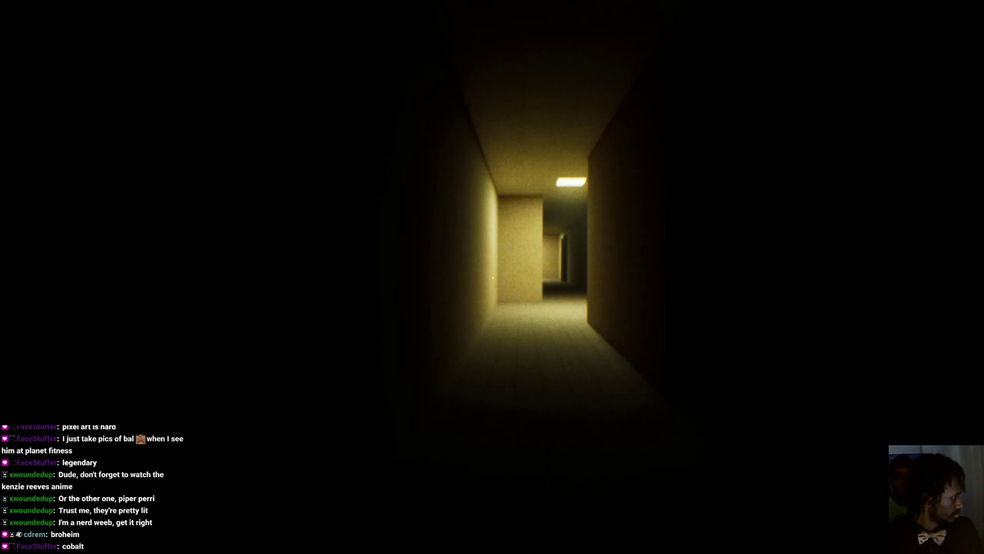
pyautogui.press('w')
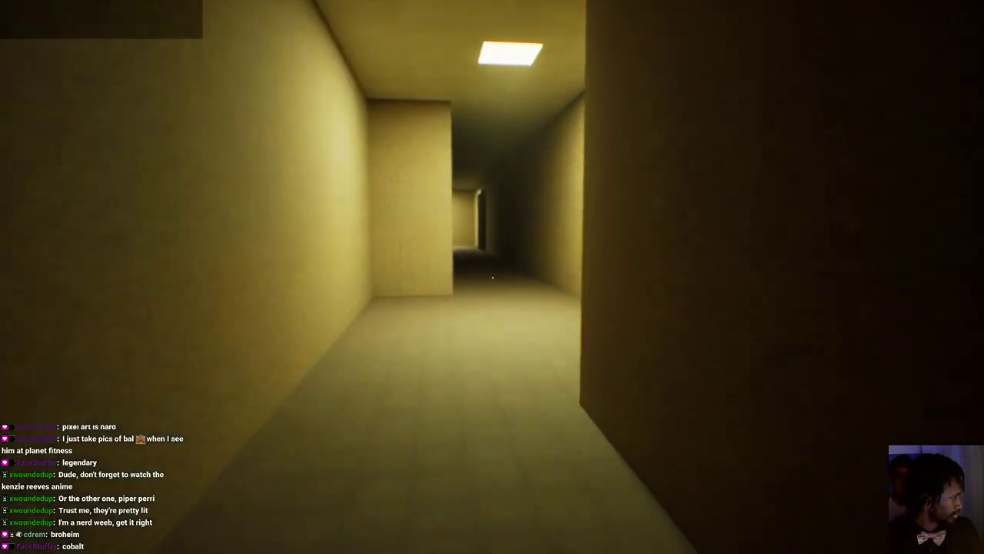
pyautogui.press('w')
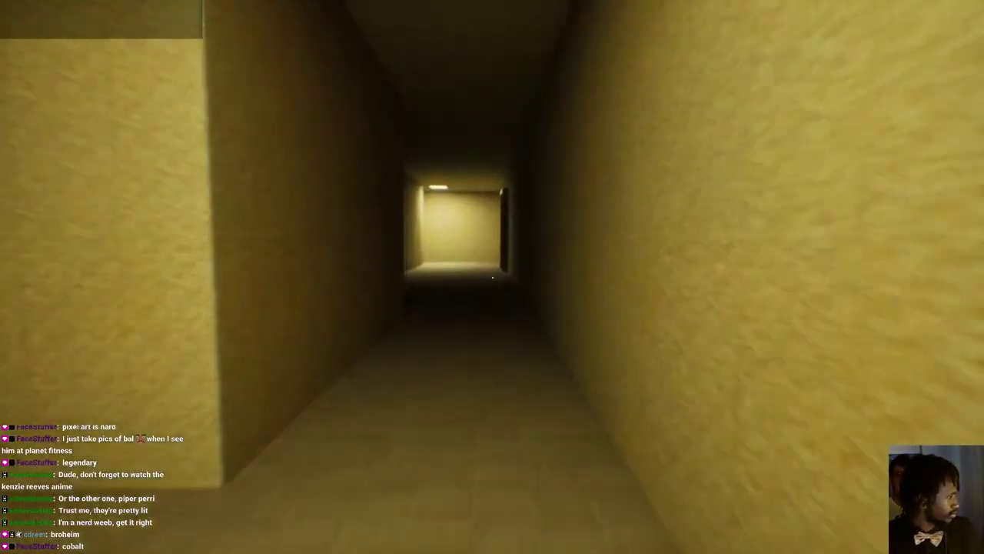
pyautogui.press('w')
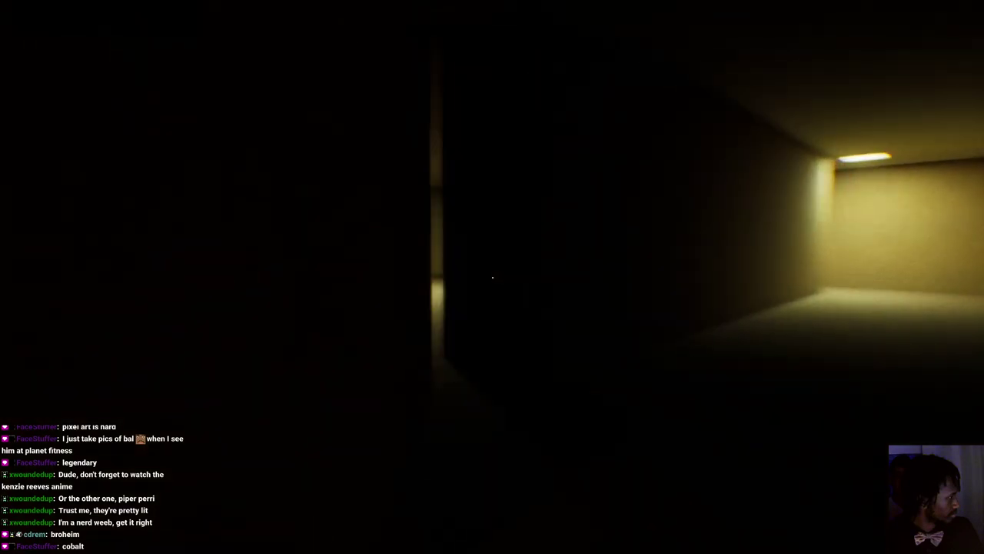
# - Pass the door on the right wall, cross the dark corridors, and enter the lit corridor
pyautogui.press('w')
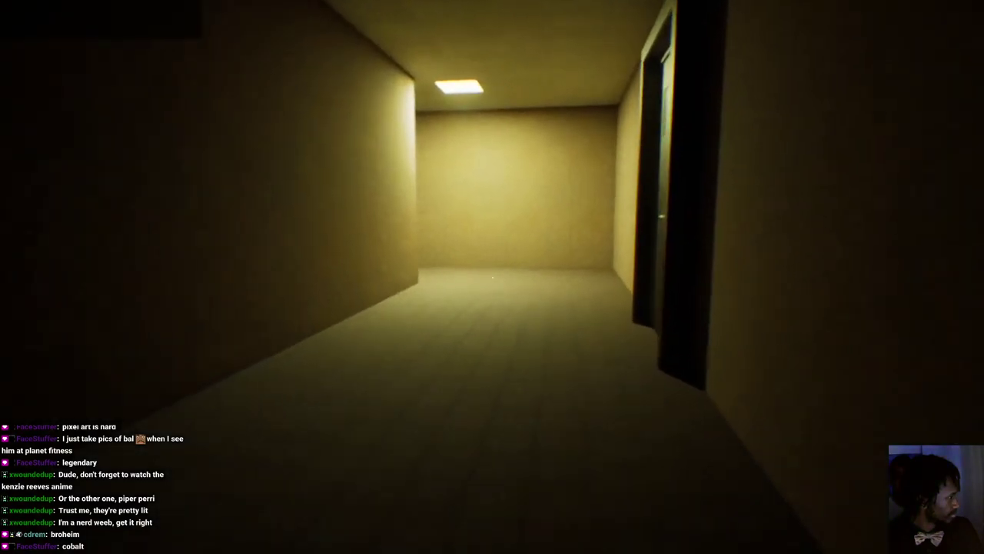
pyautogui.press('w')
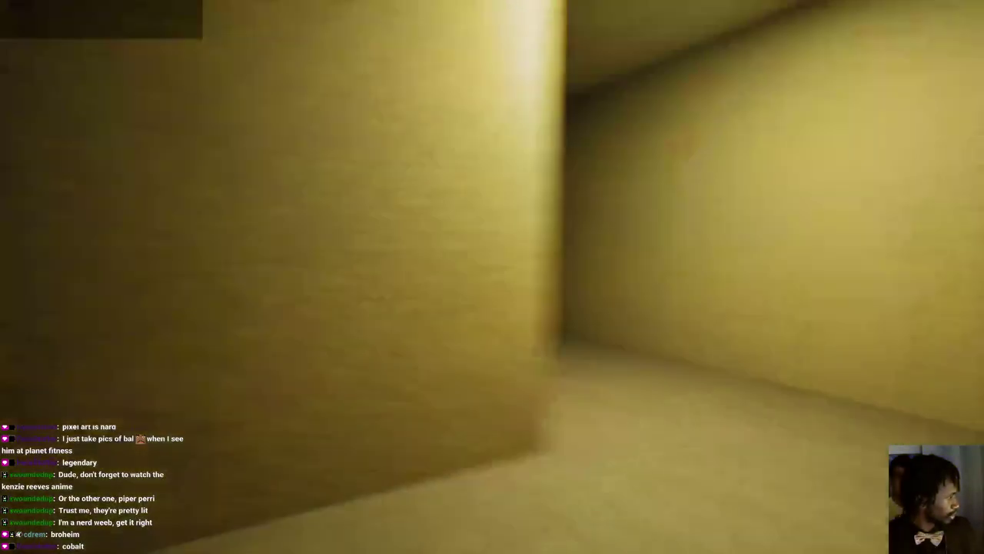
pyautogui.press('w')
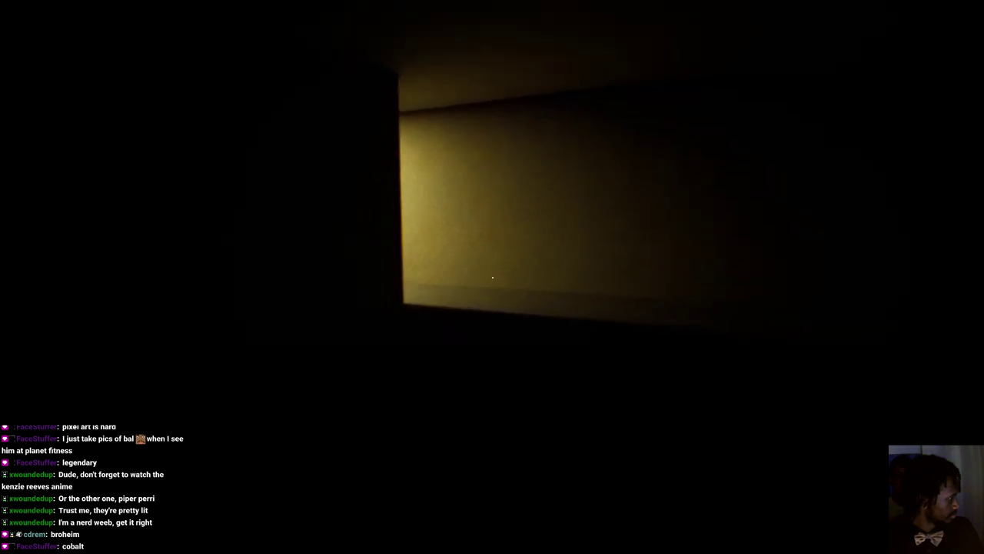
pyautogui.press('w')
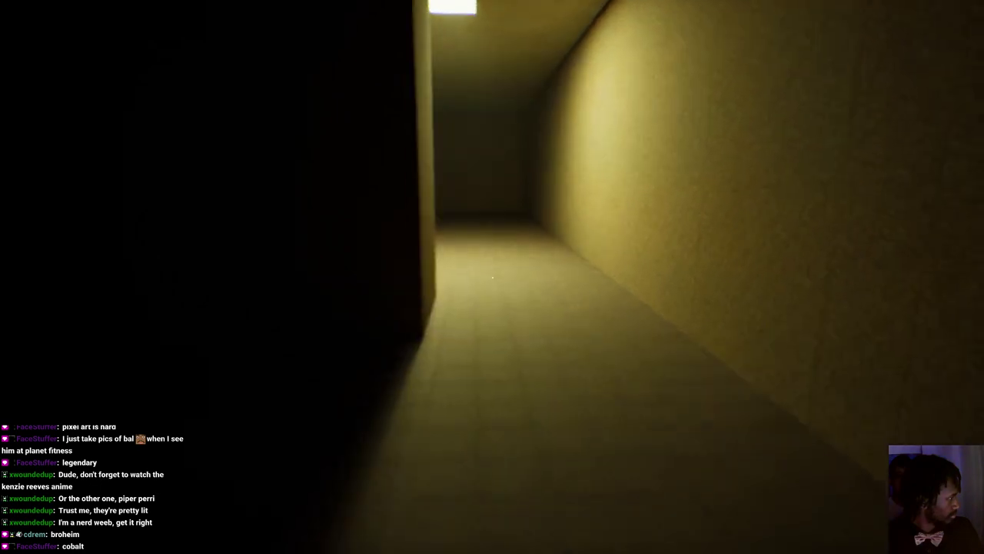
pyautogui.press('w')
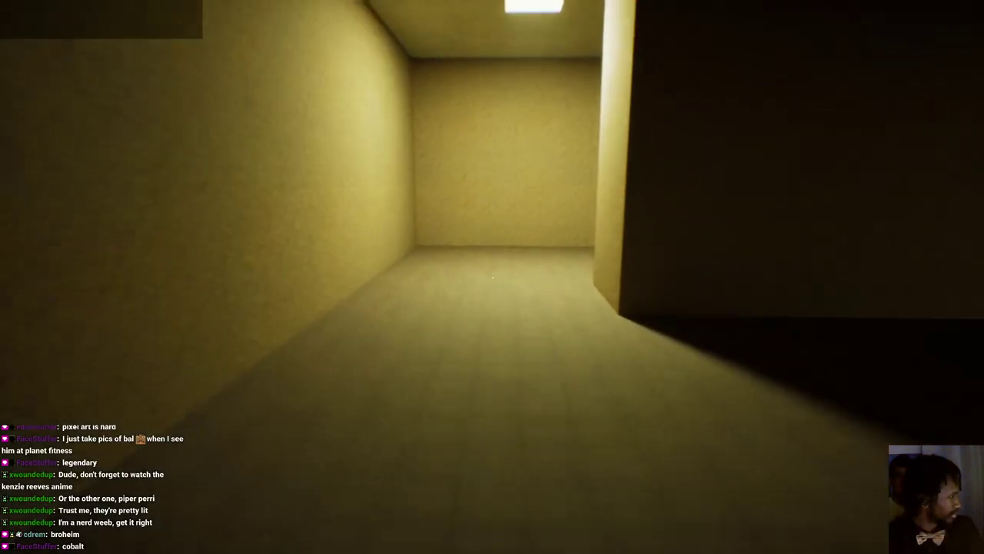
# - Cross the dark hallway and the lit corridor, then enter the dark passage
pyautogui.press('w')
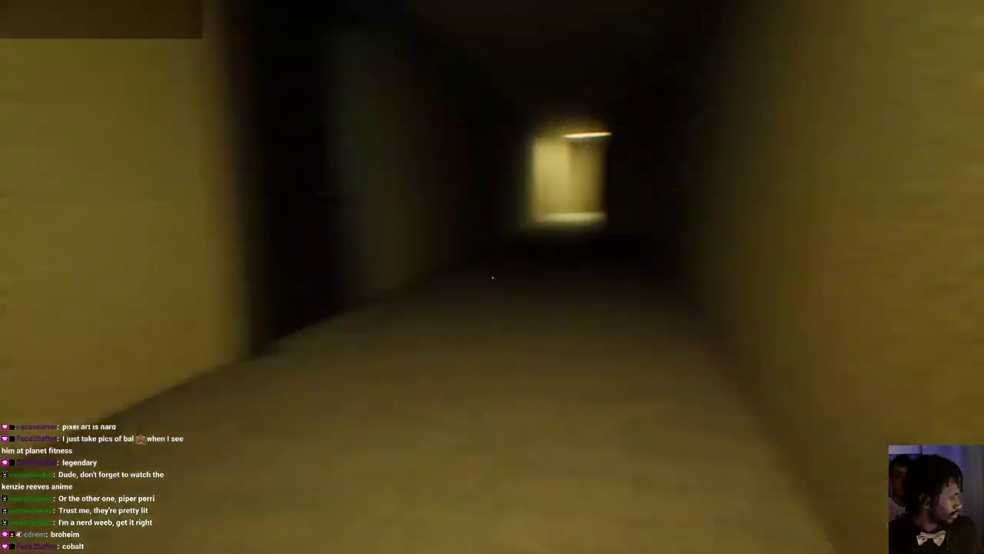
pyautogui.press('w')
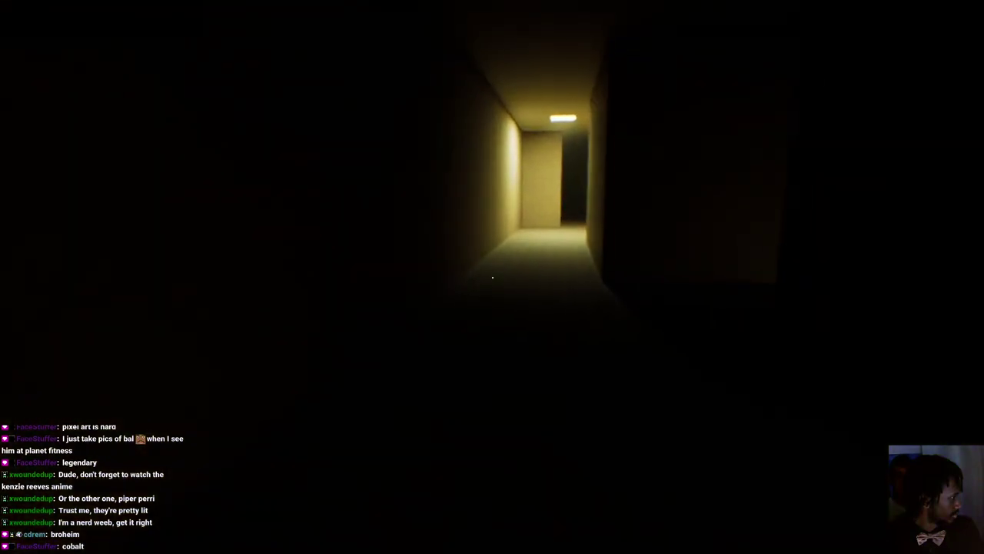
pyautogui.press('w')
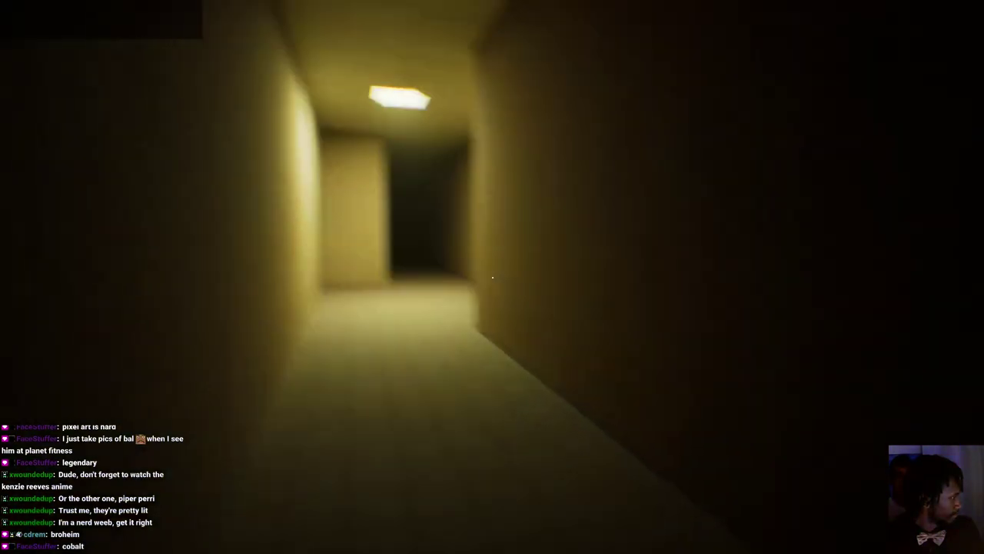
pyautogui.press('w')
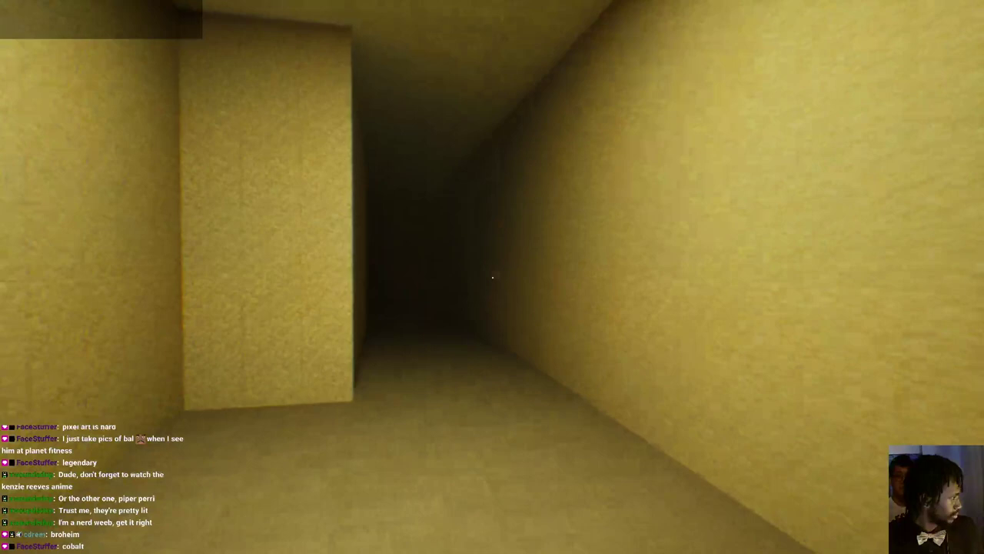
pyautogui.press('w')
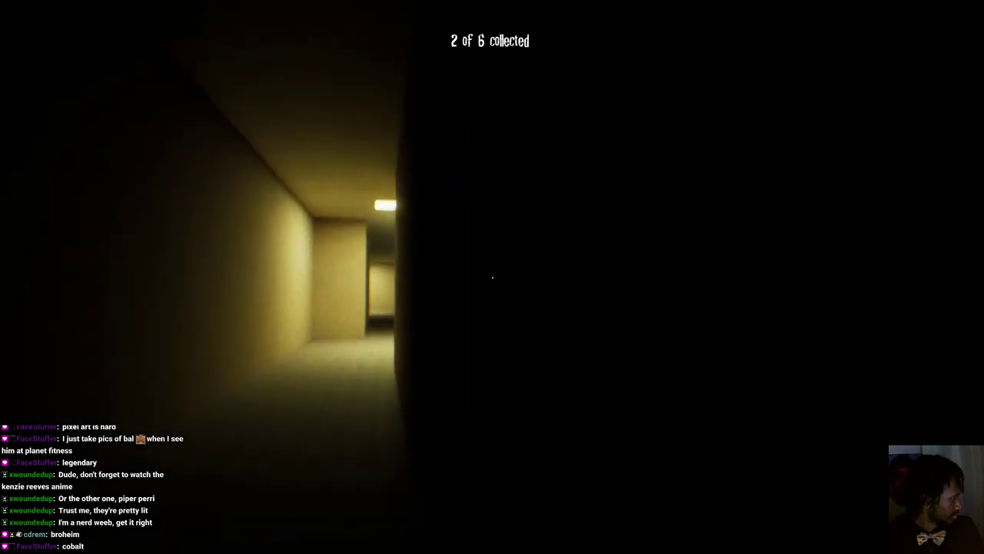
# - Follow the corridors to the lit hallway with the door, round the corner, and turn toward the dark side
pyautogui.press('w')
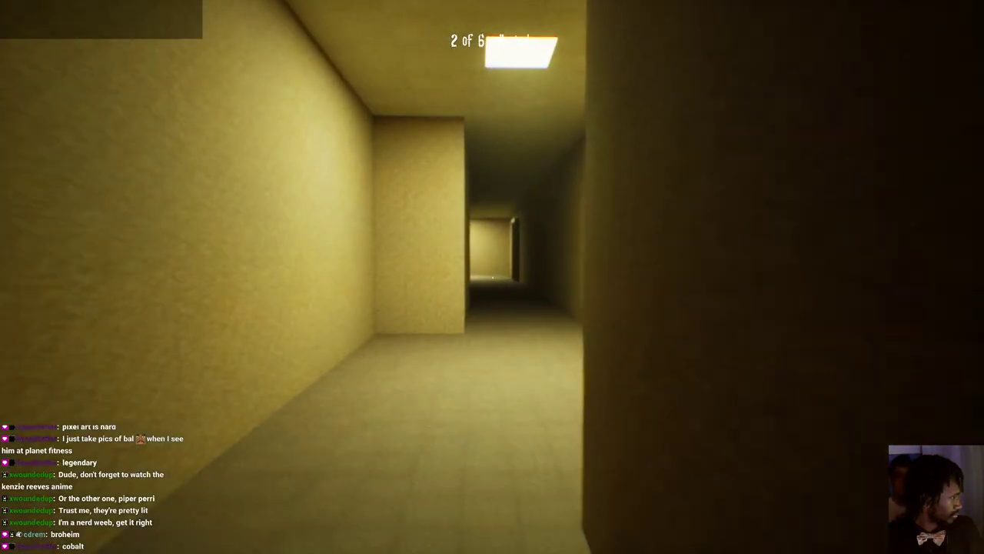
pyautogui.press('w')
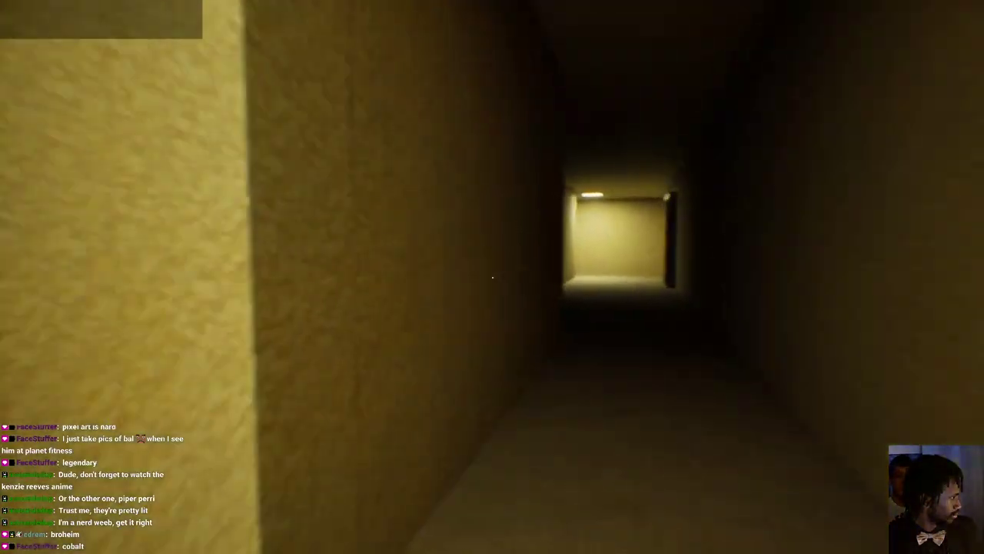
pyautogui.press('w')
pyautogui.press('w')
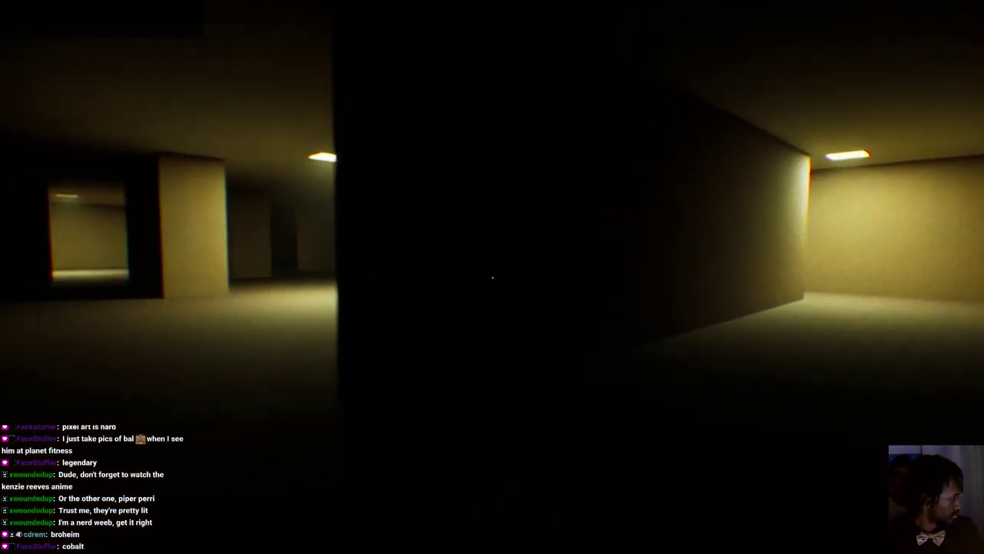
pyautogui.press('w')
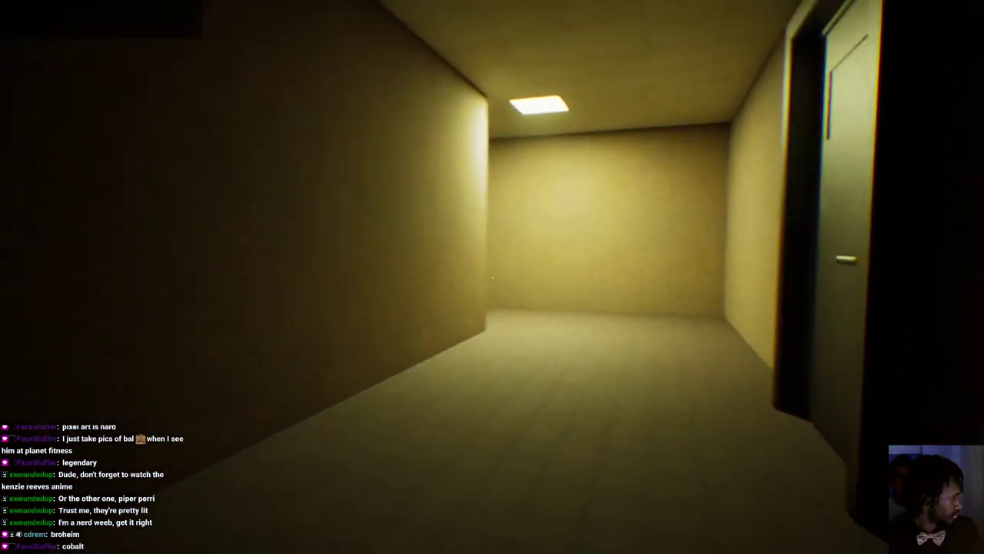
pyautogui.press('w')
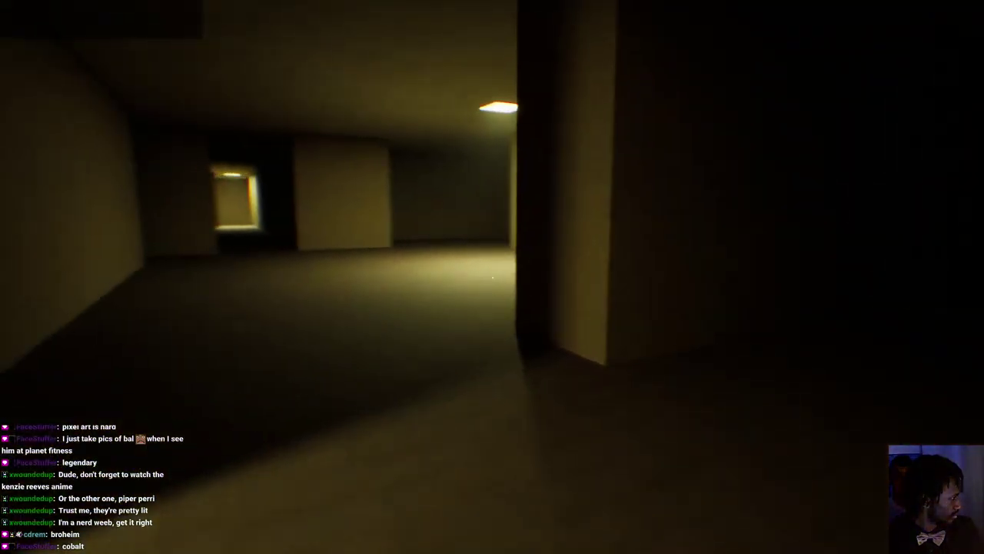
pyautogui.moveTo(492, 277); pyautogui.dragTo(492, 277)
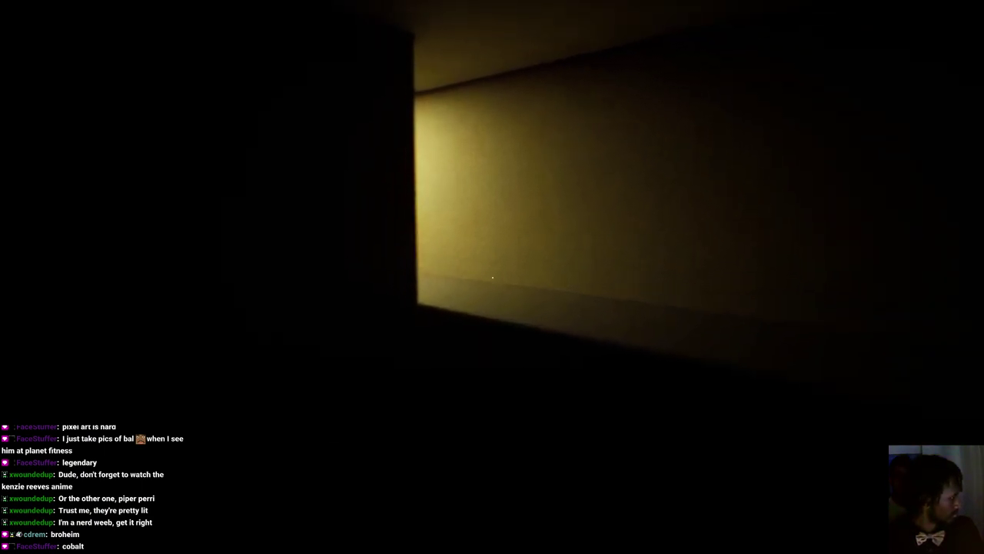
# - Walk under the ceiling light, round the wall corner, and pass the pillar toward the lit room
pyautogui.press('w')
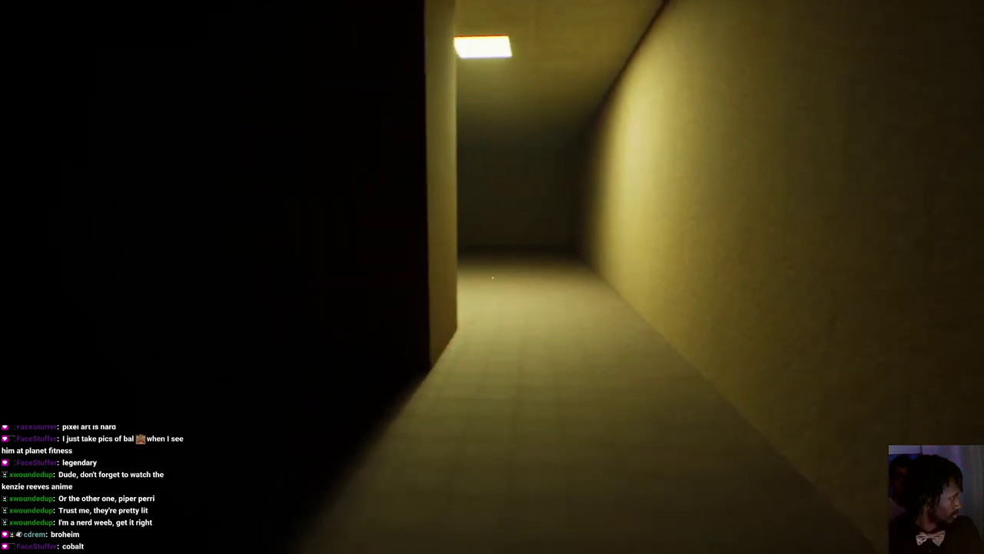
pyautogui.press('w')
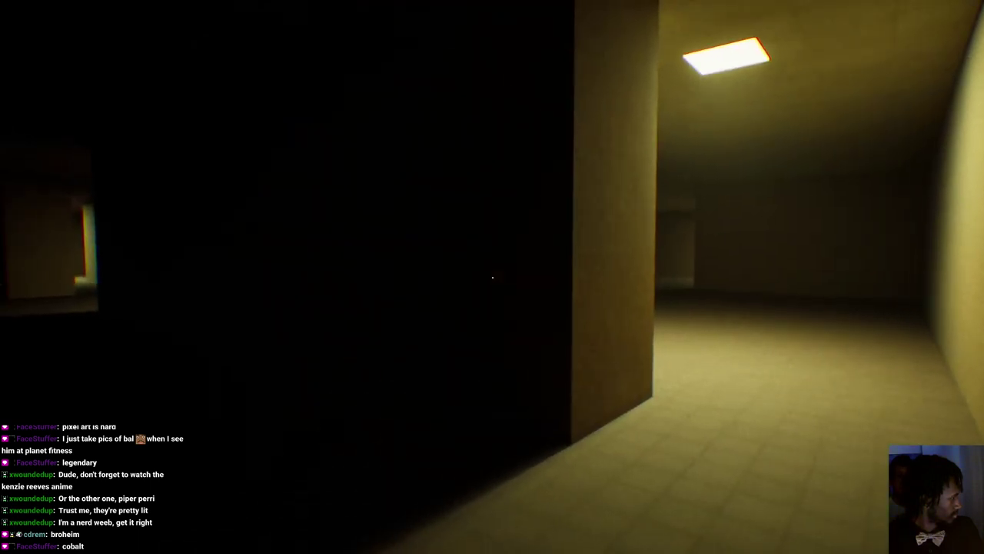
pyautogui.press('w')
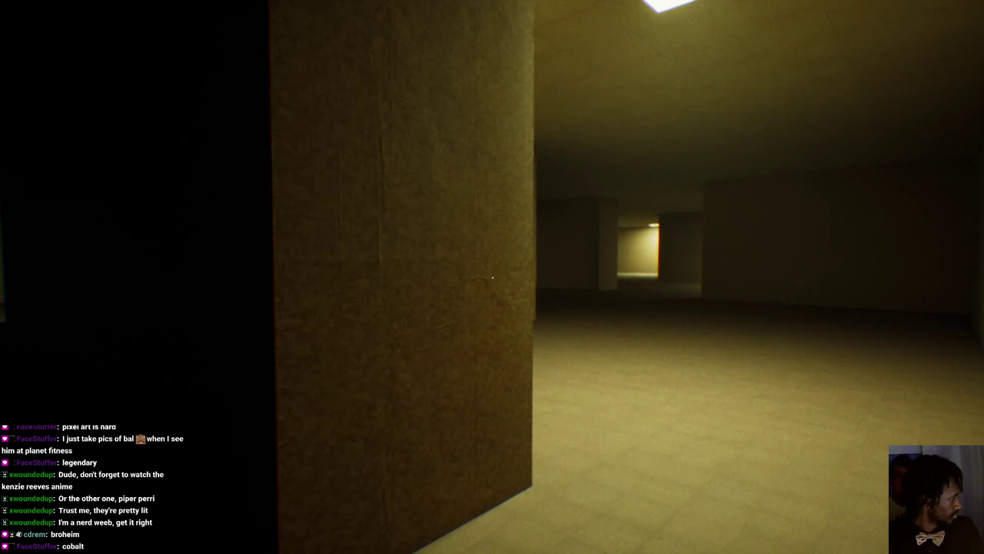
pyautogui.press('w')
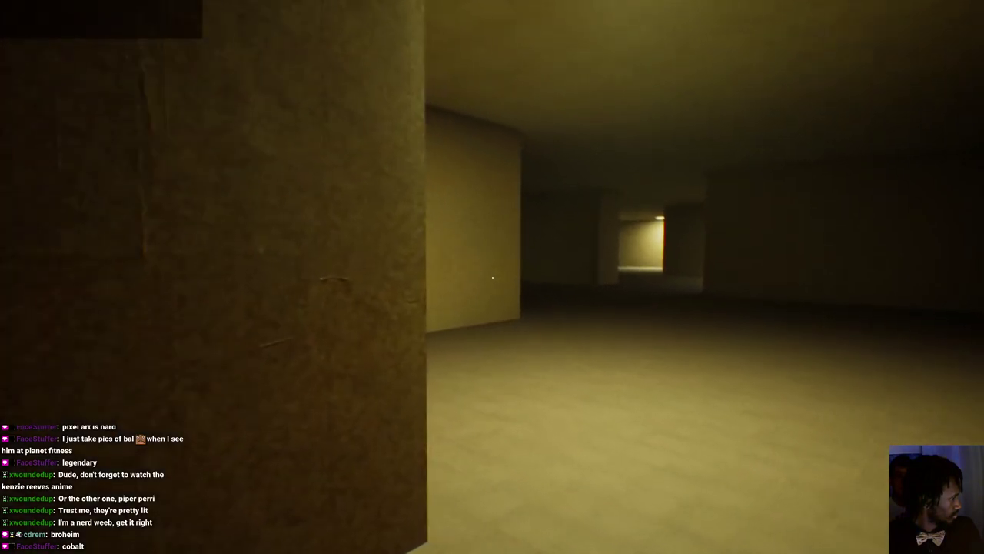
pyautogui.press('w')
pyautogui.press('w')
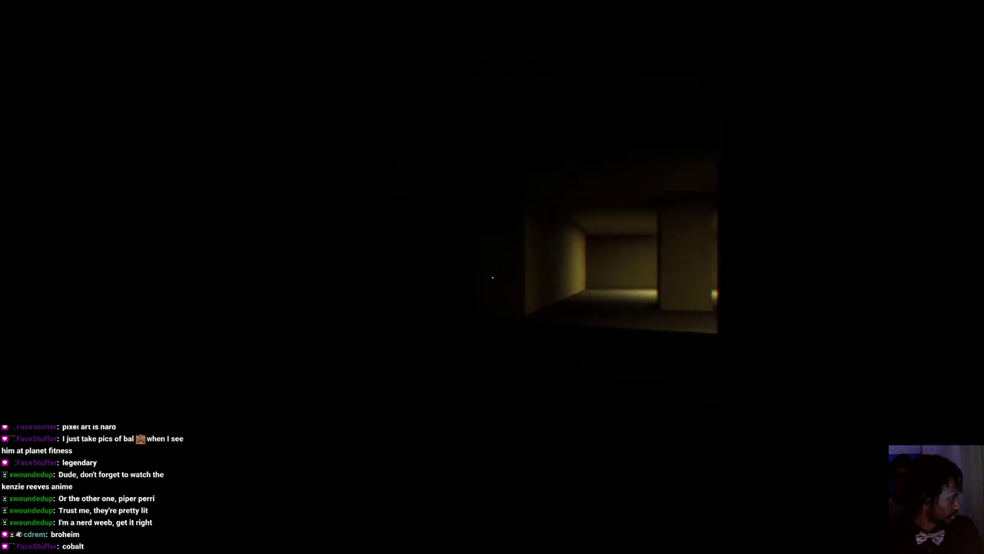
pyautogui.press('w')
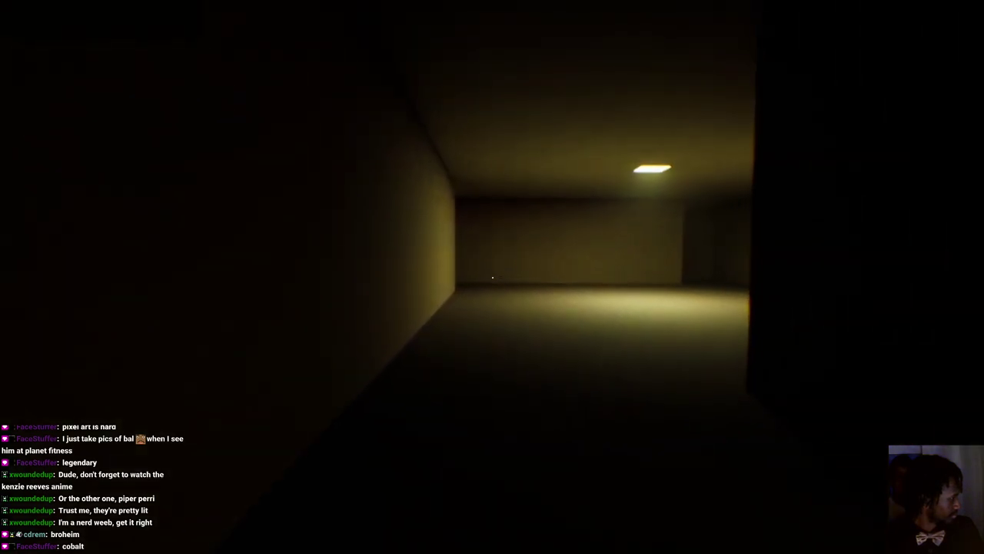
# - Cross the lit room, go through the dark corridor, and reach the lit hallway with a door
pyautogui.press('w')
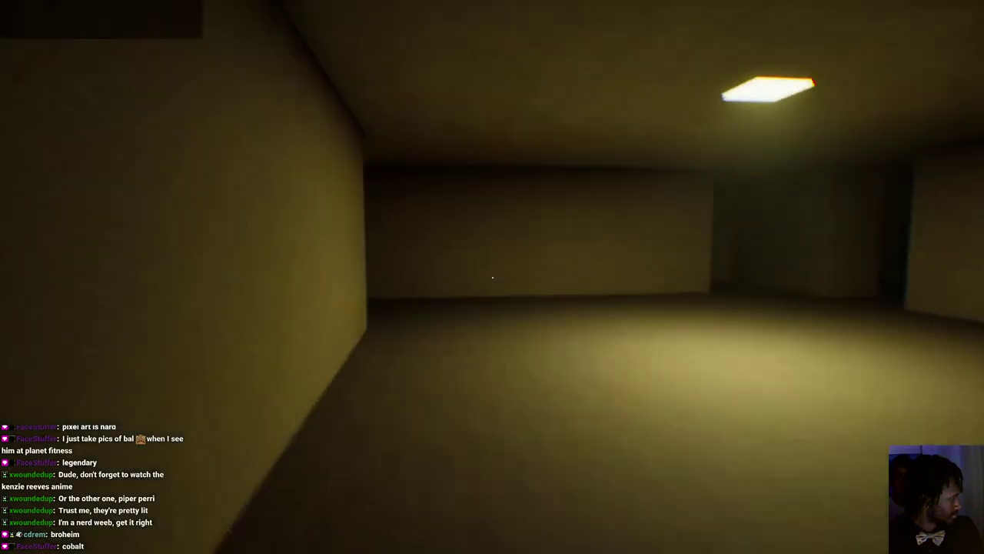
pyautogui.press('w')
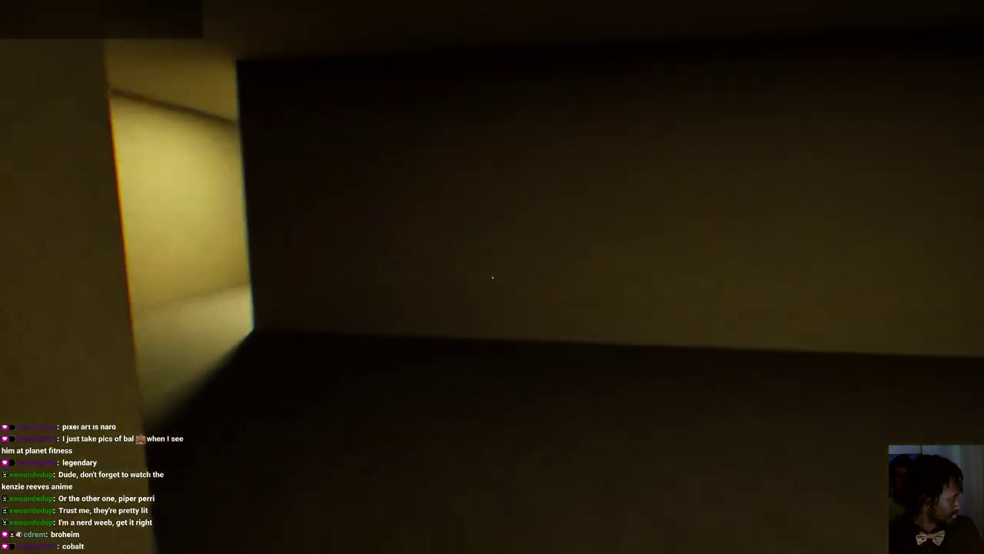
pyautogui.press('w')
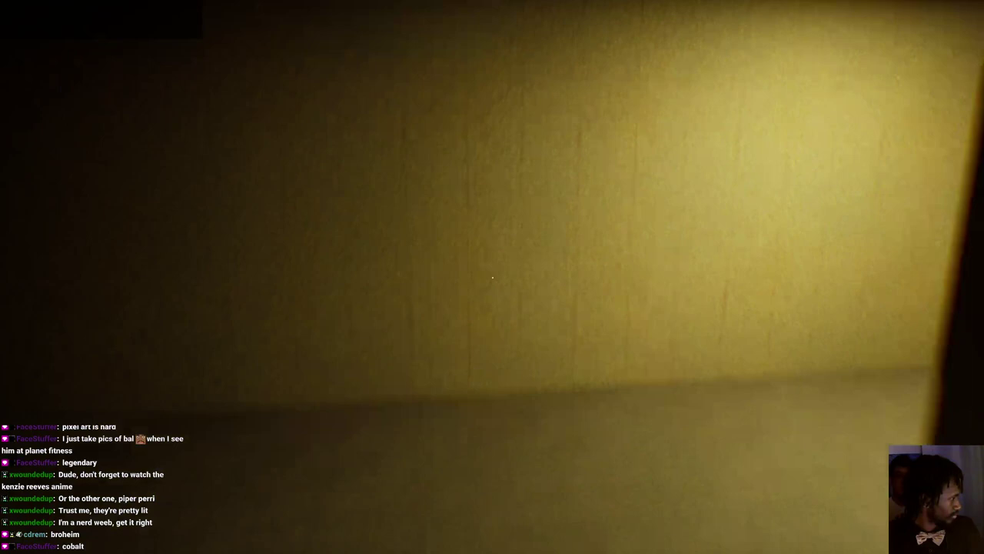
pyautogui.press('w')
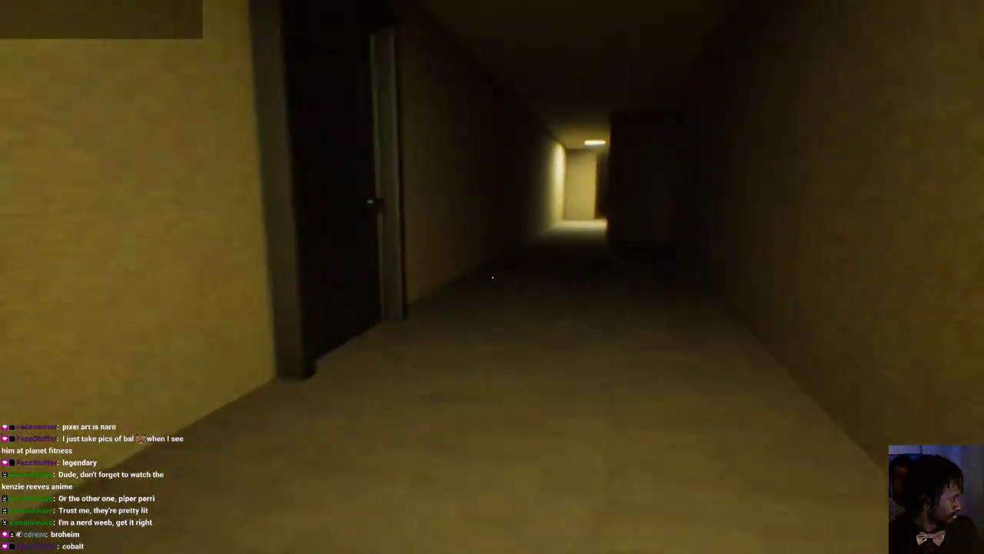
pyautogui.press('w')
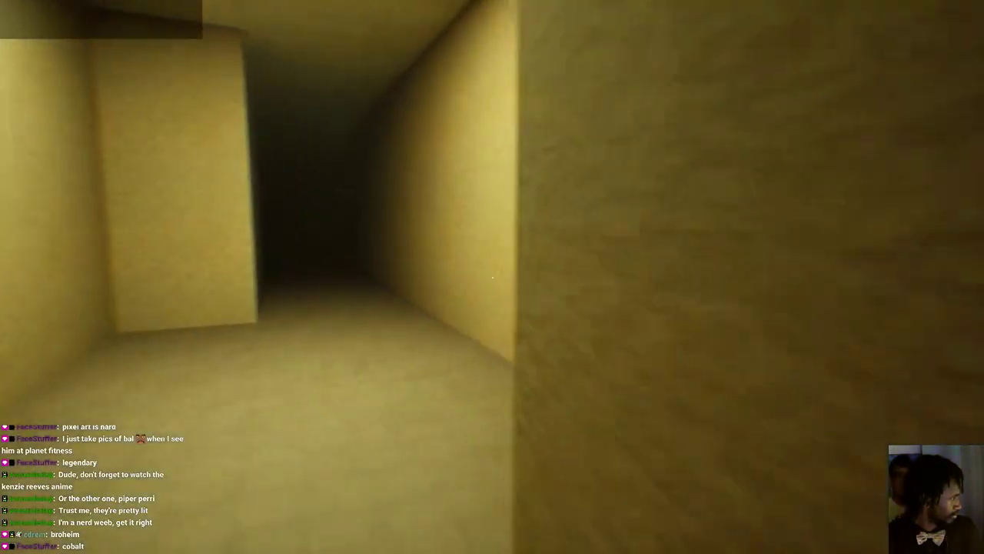
pyautogui.press('w')
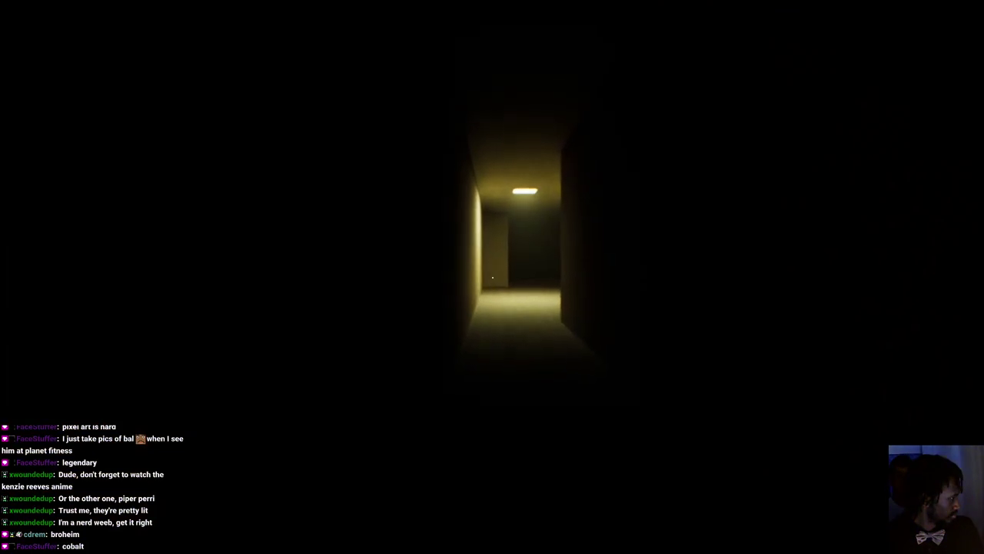
# - Walk the lit corridor into the wider room, collecting the third item (3 of 6)
pyautogui.press('w')
pyautogui.press('w')
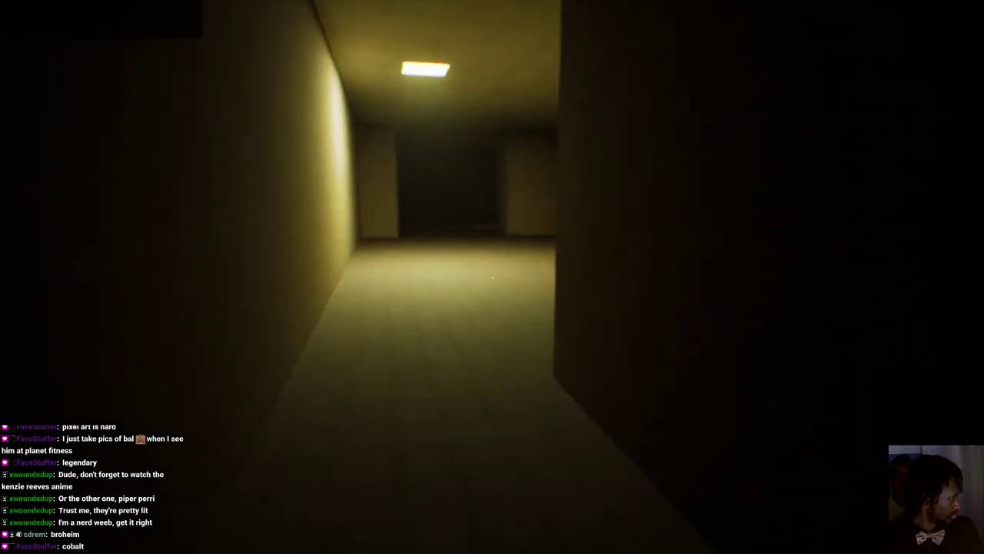
pyautogui.press('w')
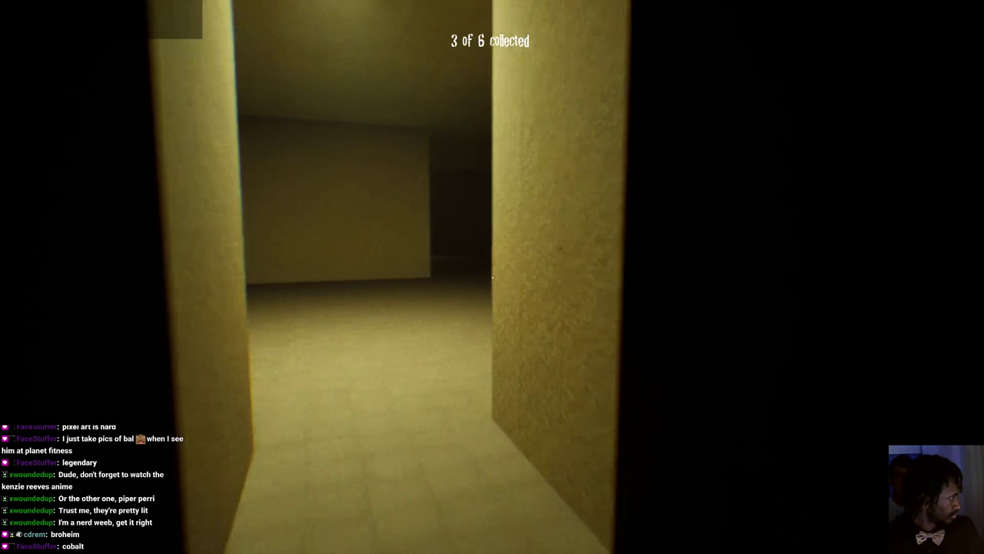
pyautogui.press('w')
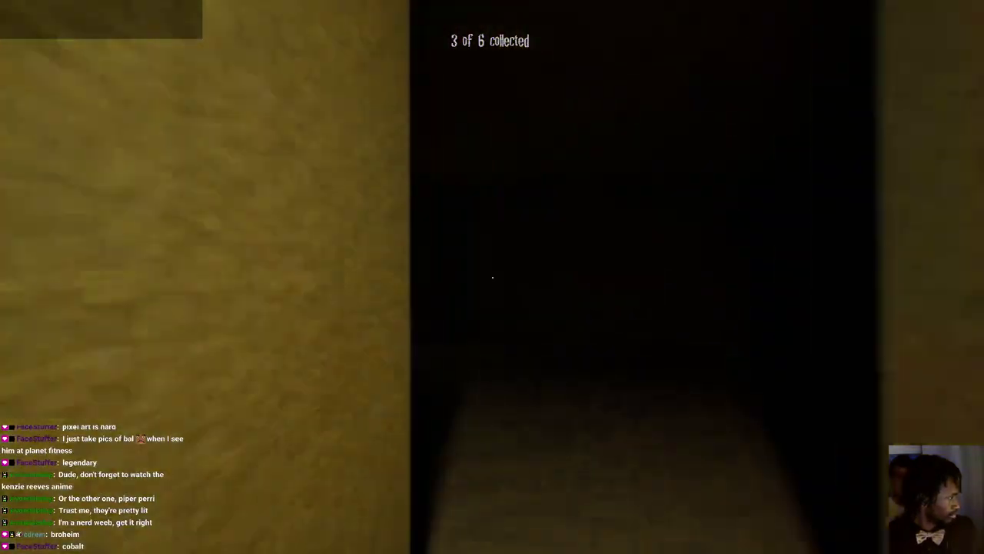
pyautogui.press('w')
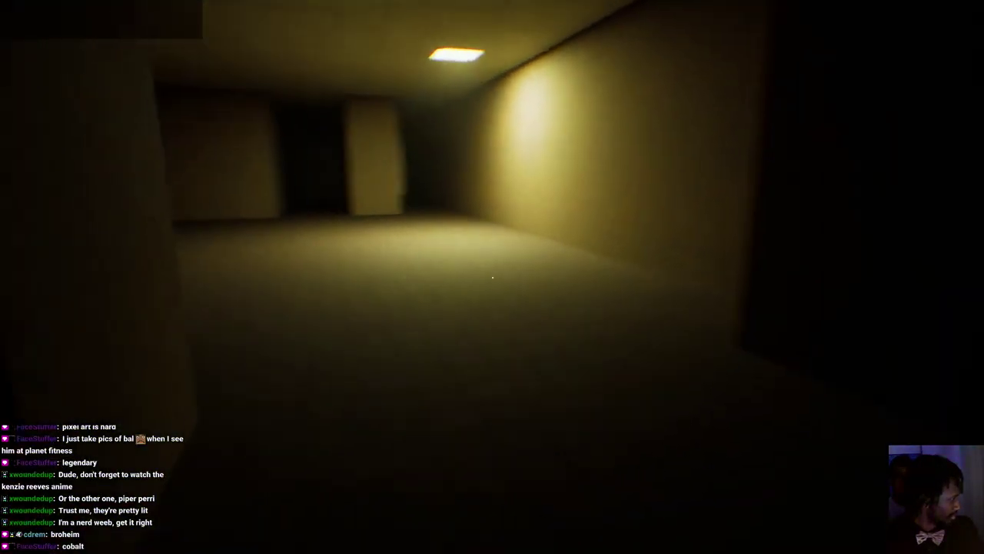
pyautogui.press('w')
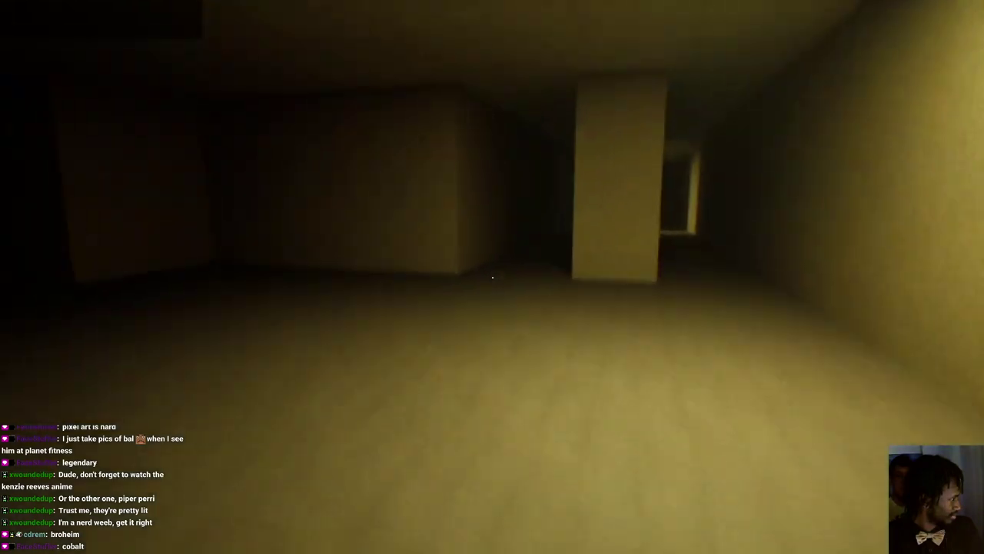